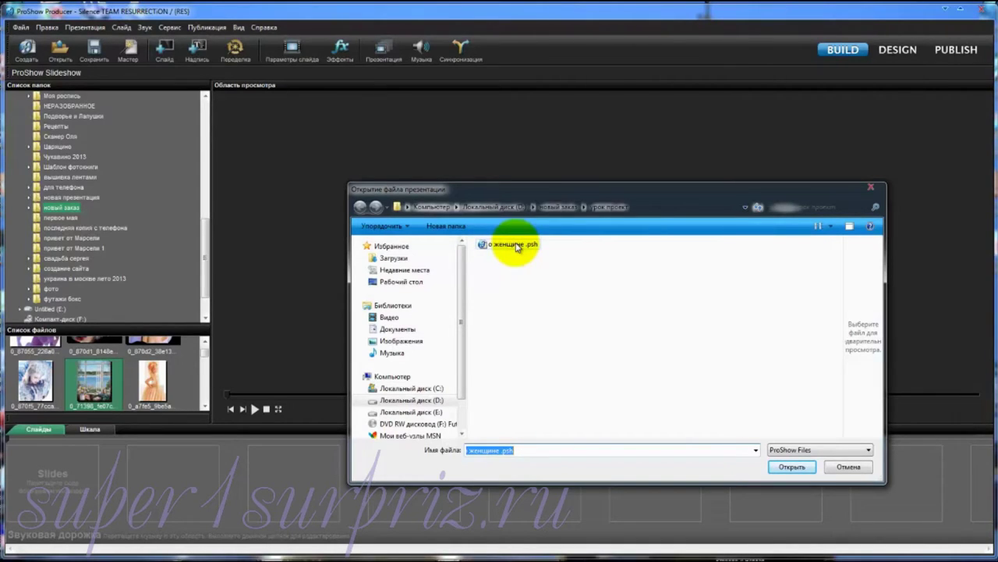
# - Open the presentation о женщине .psh without locating its missing files, and close it
pyautogui.click(514, 245)
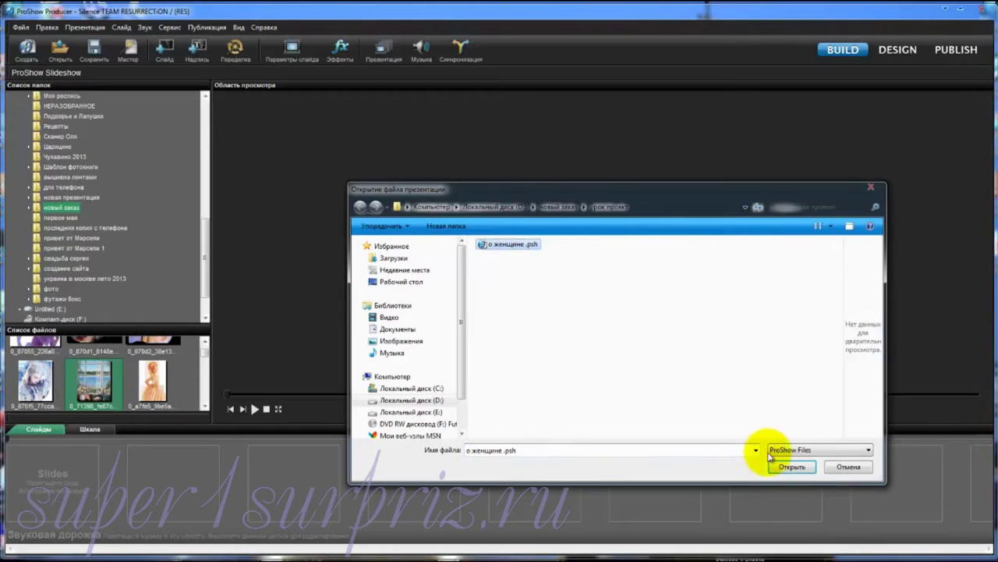
pyautogui.click(793, 465)
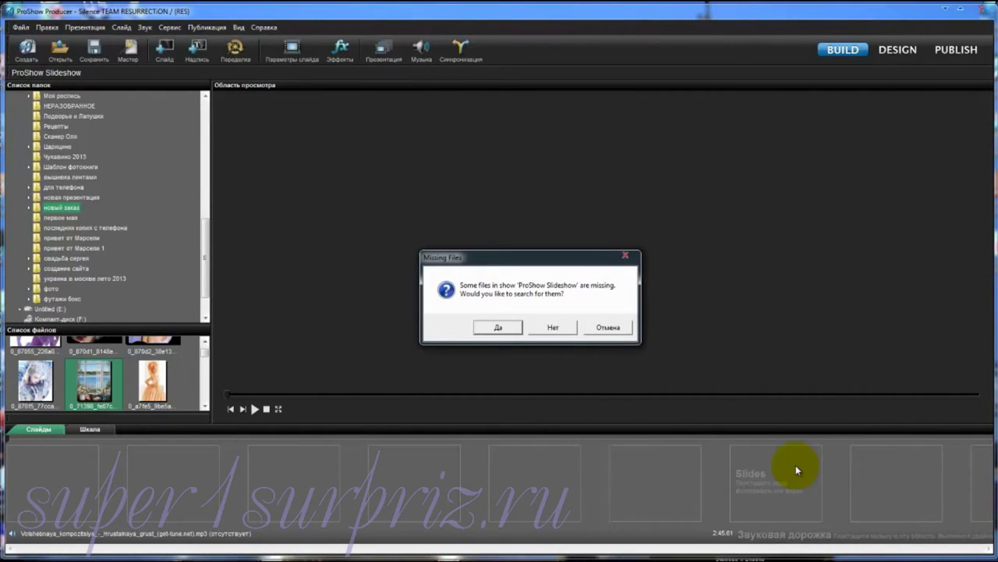
pyautogui.press('Return')
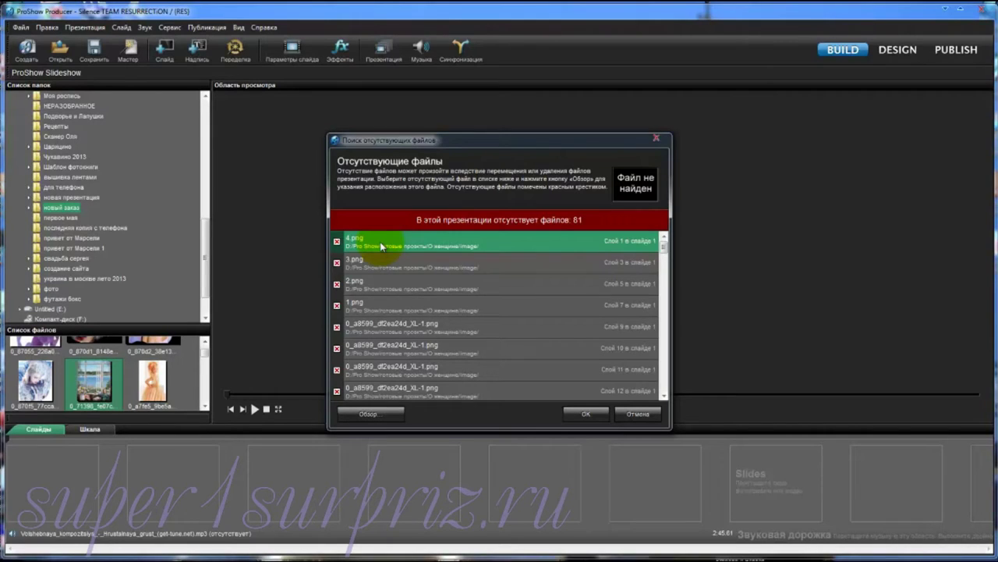
pyautogui.click(587, 414)
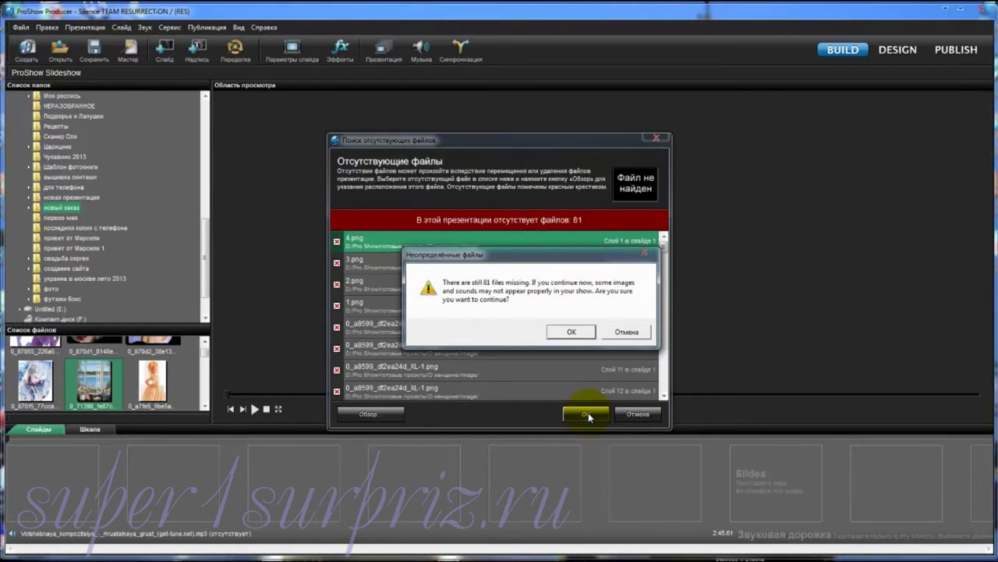
pyautogui.press('Return')
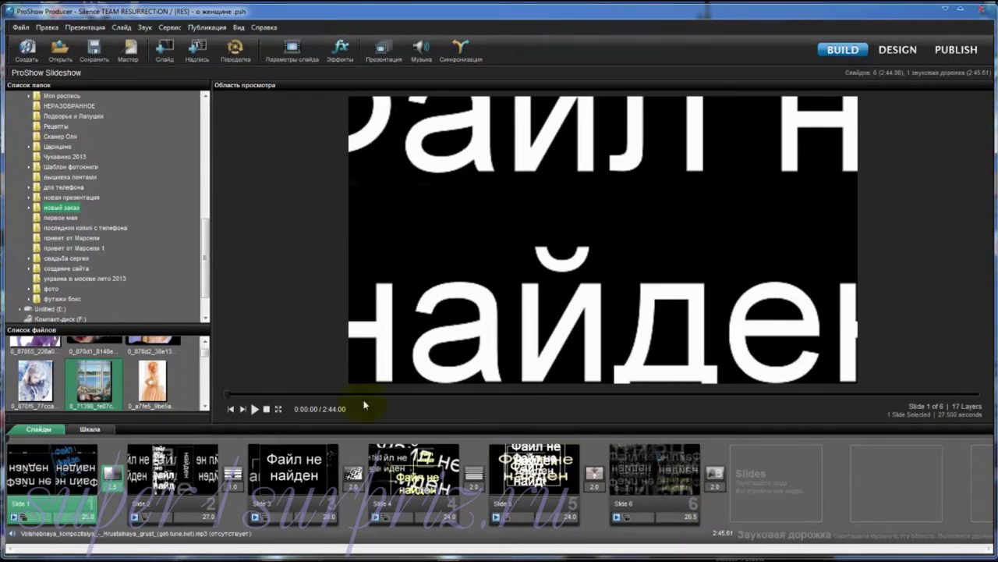
pyautogui.click(21, 28)
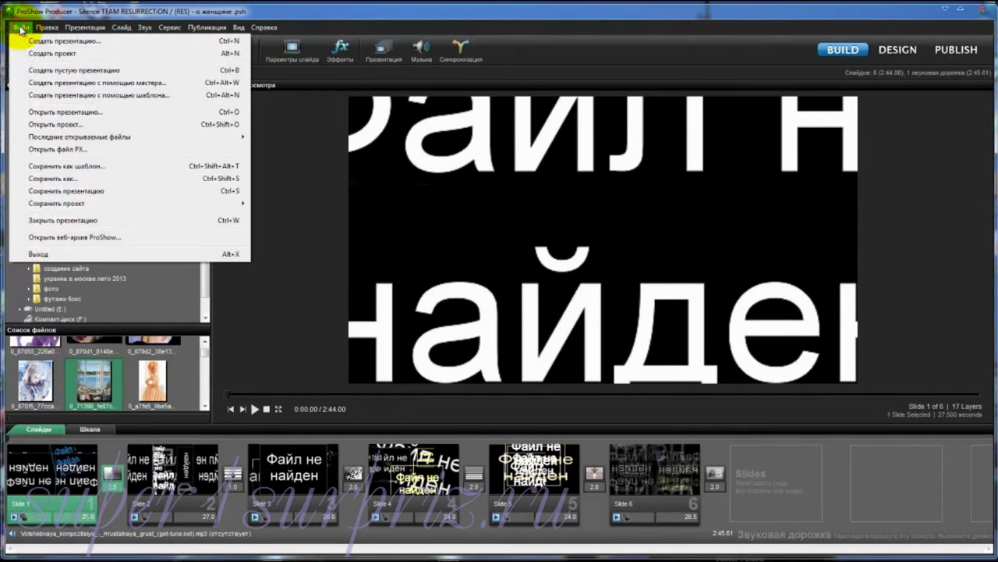
pyautogui.click(47, 220)
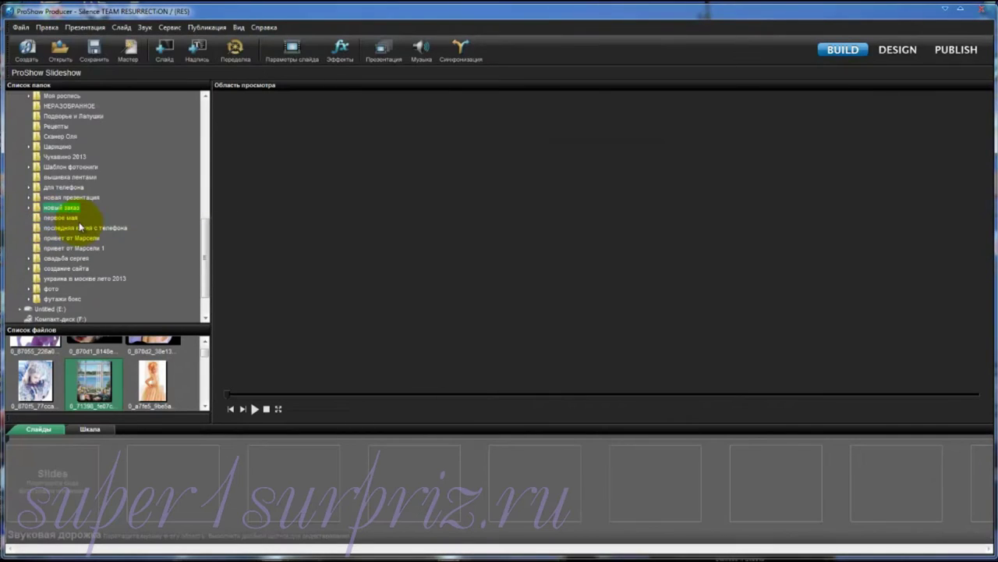
# - Open the presentation о женщине .psh from the урок проект folder and agree to search for its missing files
pyautogui.click(22, 28)
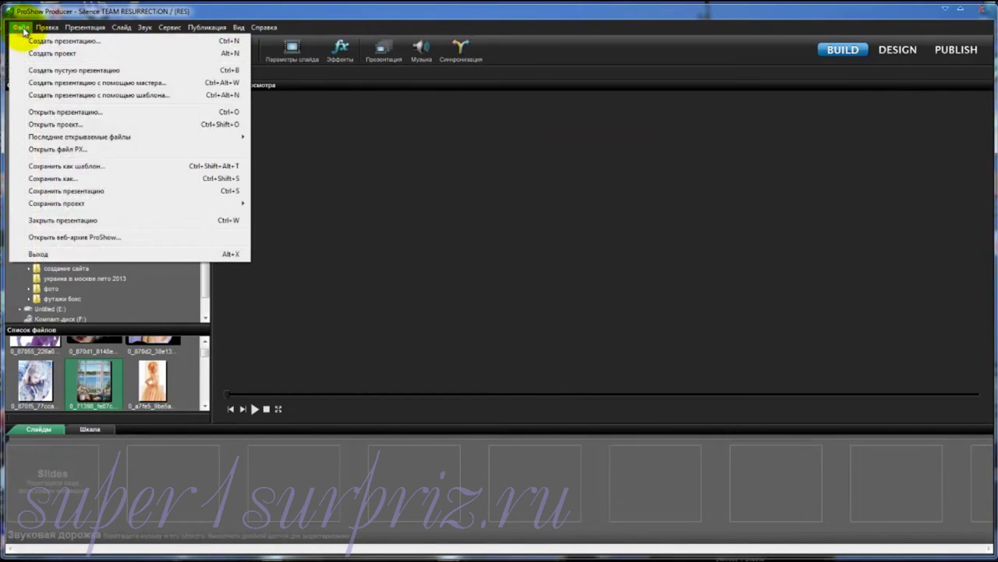
pyautogui.click(39, 113)
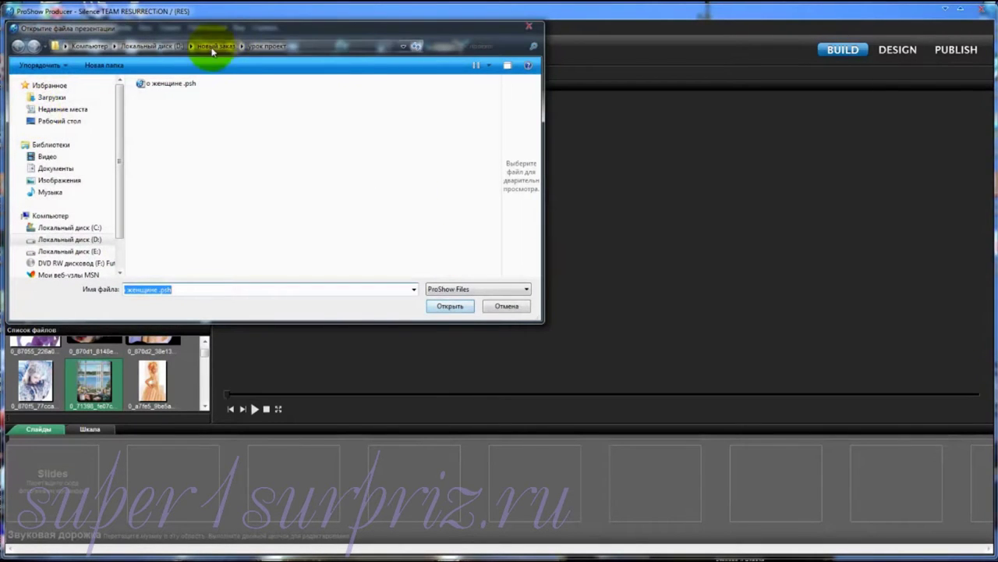
pyautogui.click(170, 82)
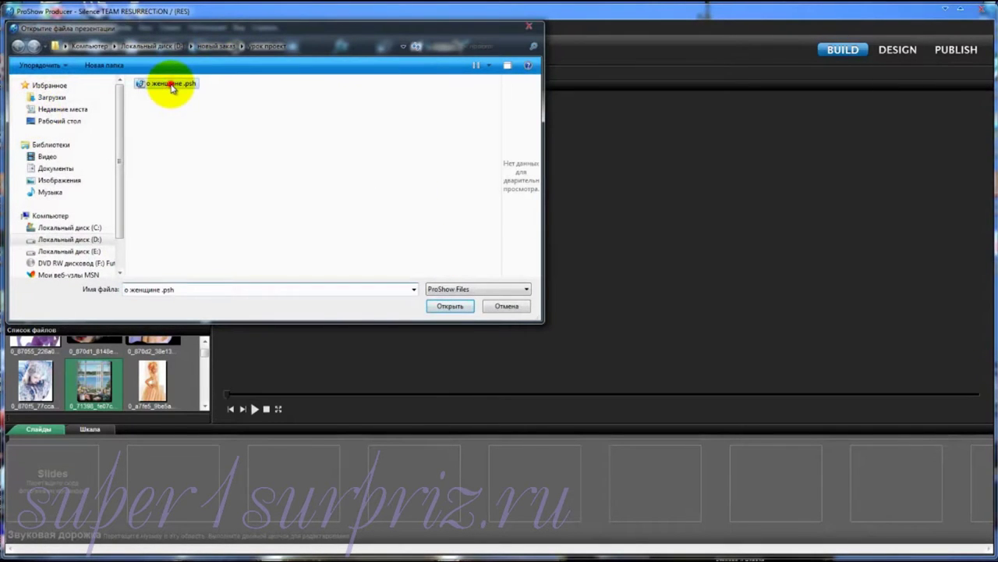
pyautogui.click(449, 306)
pyautogui.press('Return')
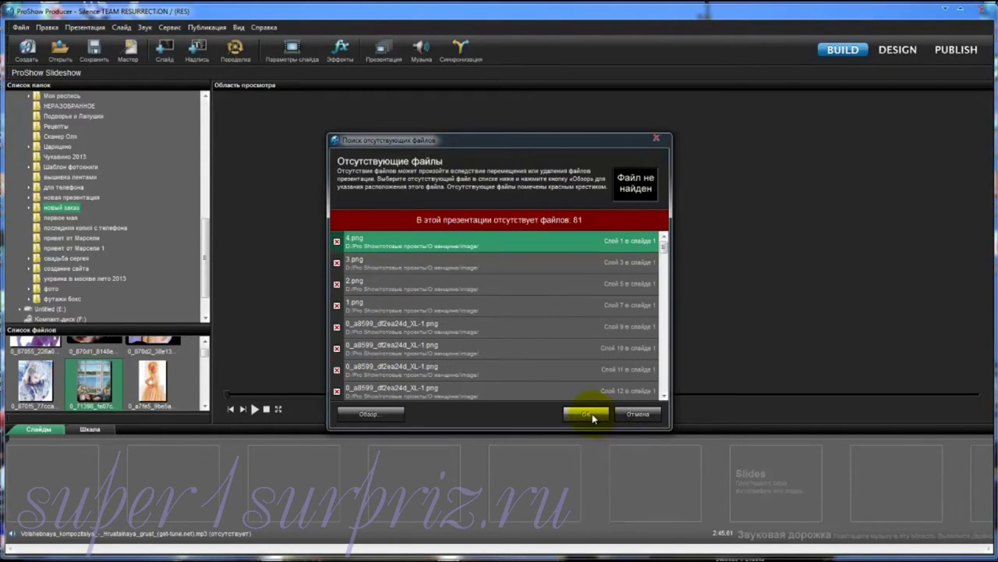
# - Relink the missing 4.png to the copy in the project's image folder under D:\новый заказ\проекты учеников
pyautogui.click(378, 411)
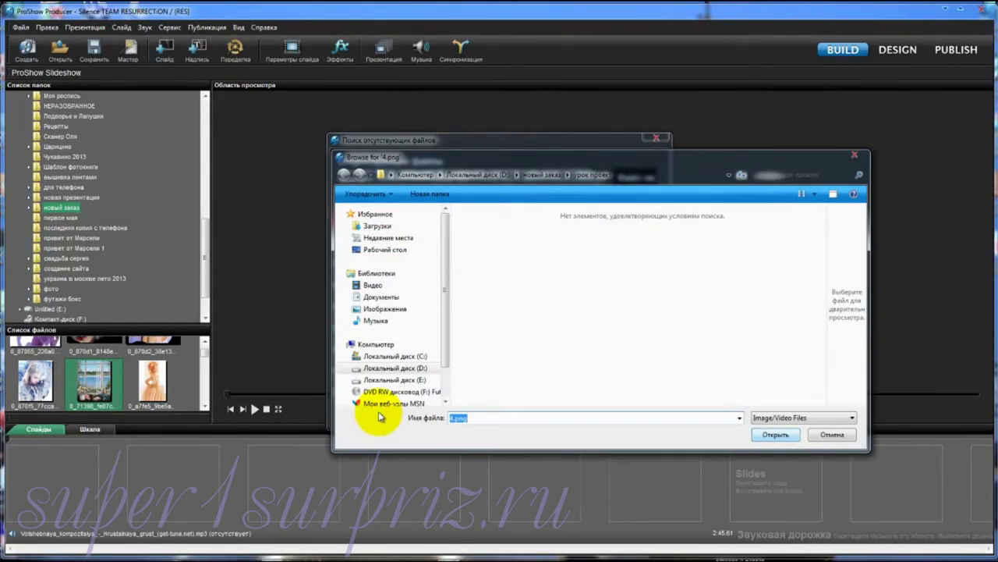
pyautogui.click(390, 369)
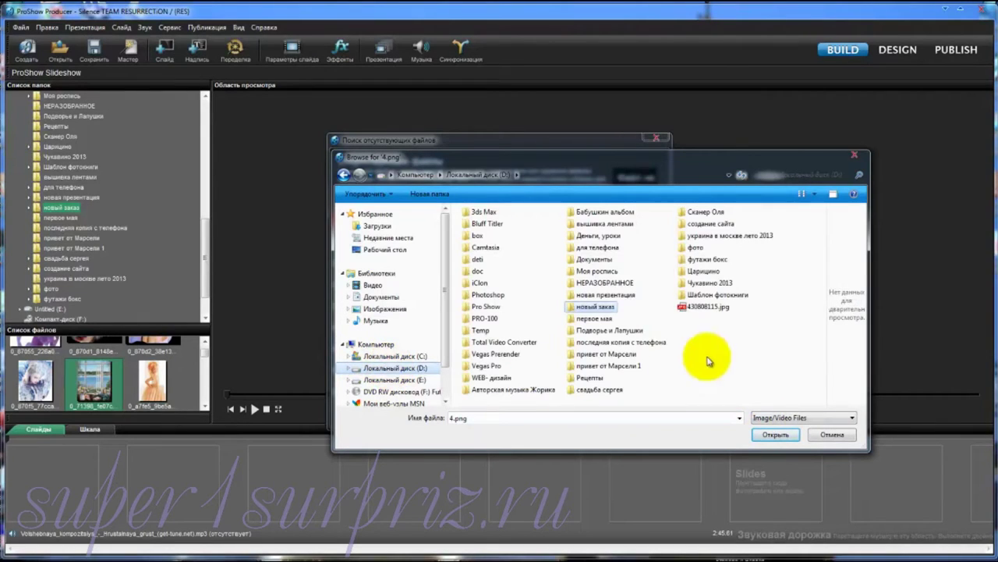
pyautogui.doubleClick(595, 309)
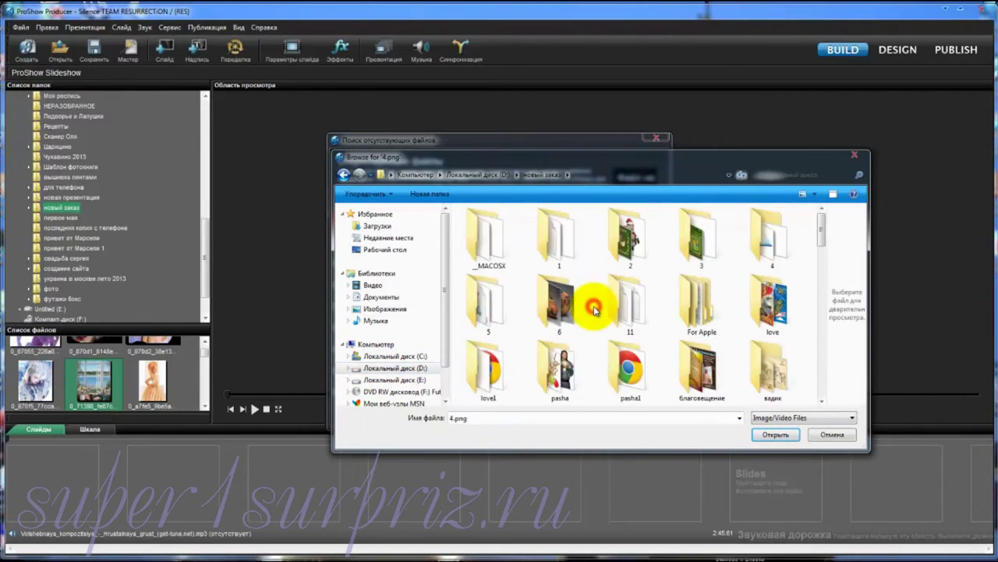
pyautogui.moveTo(821, 226); pyautogui.dragTo(827, 292)
pyautogui.doubleClick(765, 295)
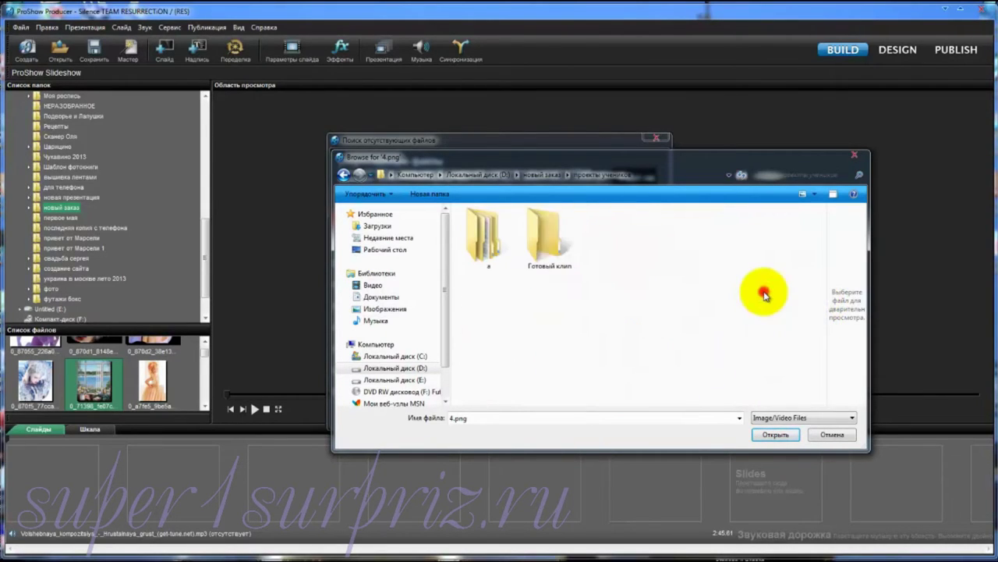
pyautogui.doubleClick(481, 251)
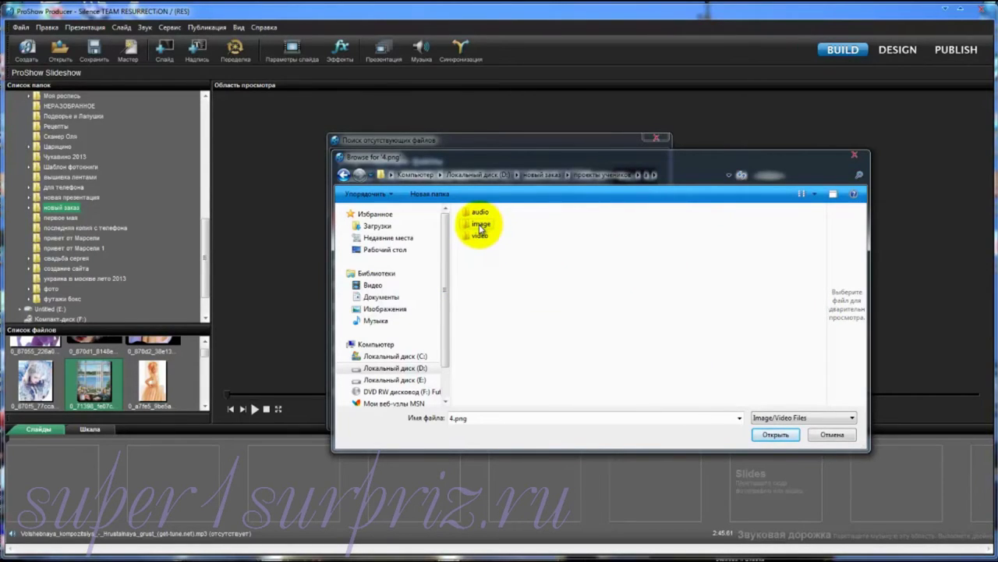
pyautogui.moveTo(489, 158); pyautogui.dragTo(687, 170)
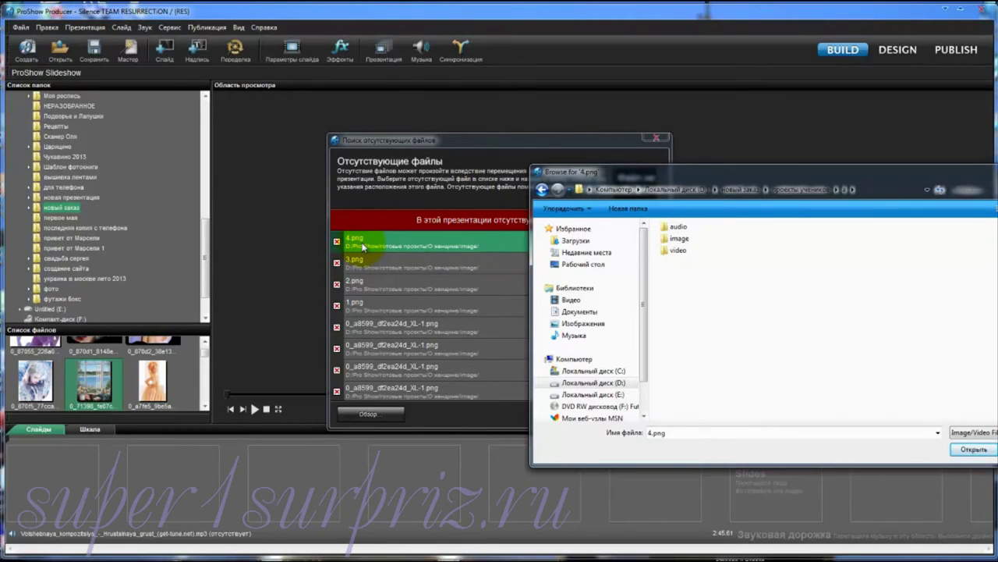
pyautogui.doubleClick(677, 240)
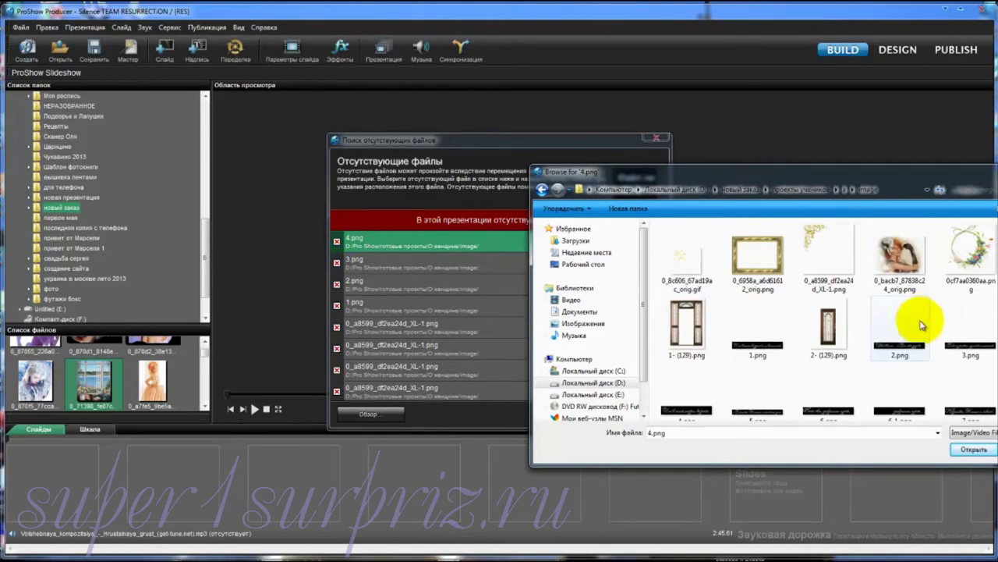
pyautogui.scroll(-1, 905, 234)
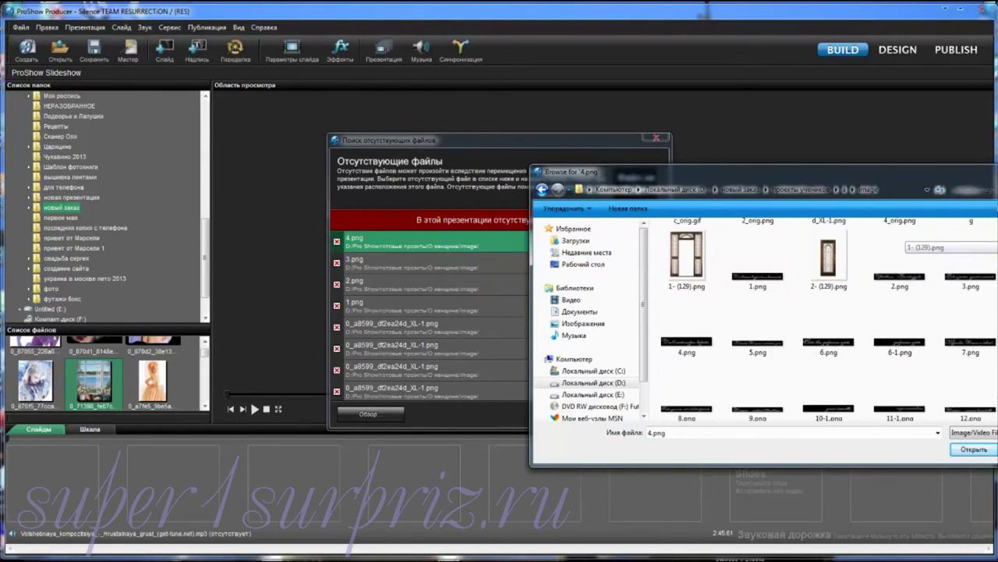
pyautogui.click(687, 346)
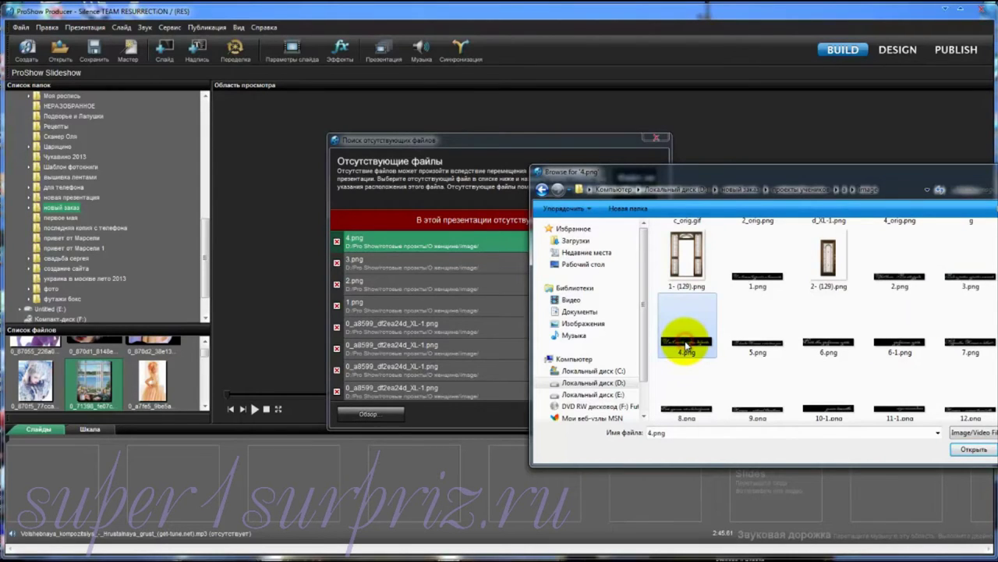
pyautogui.click(973, 450)
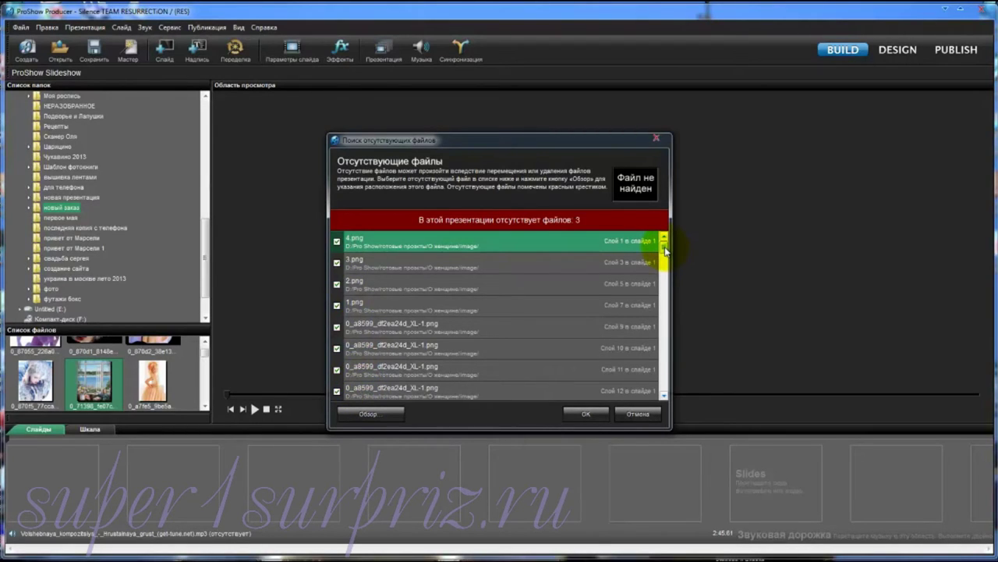
# - Relink the missing video ЧФ_Цветок-5.avi to the copy in the project's video folder
pyautogui.moveTo(664, 250); pyautogui.dragTo(665, 264)
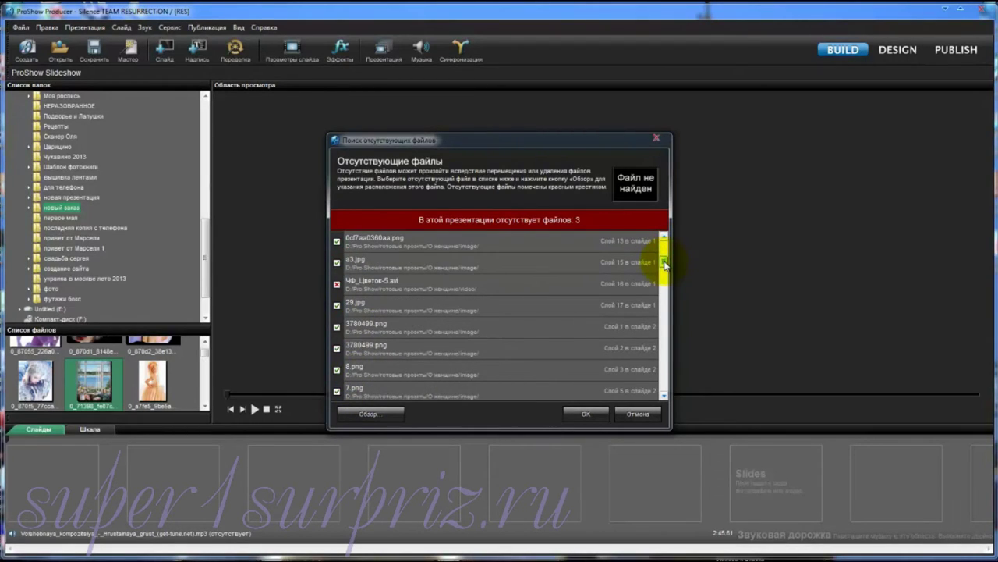
pyautogui.click(370, 284)
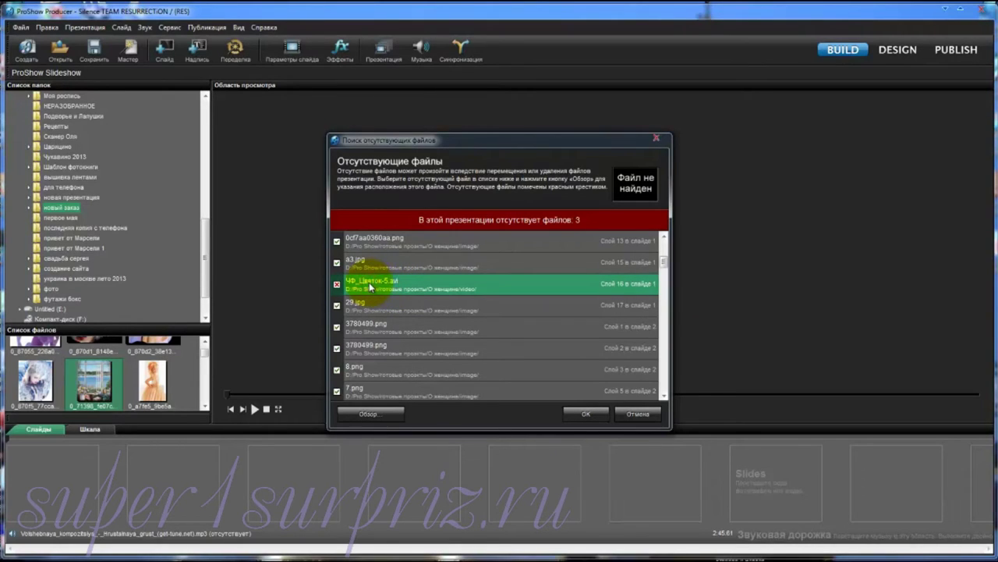
pyautogui.click(372, 414)
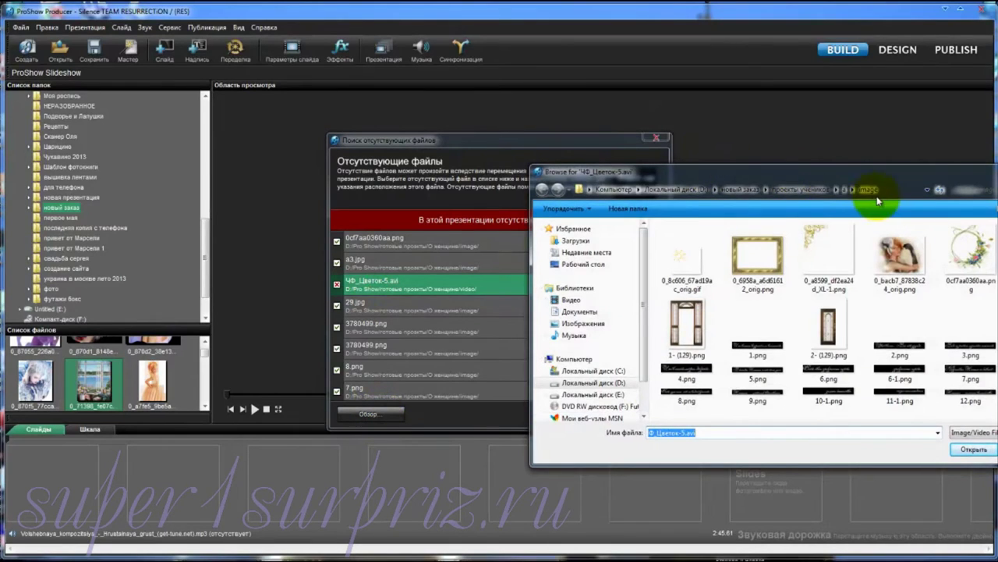
pyautogui.click(849, 192)
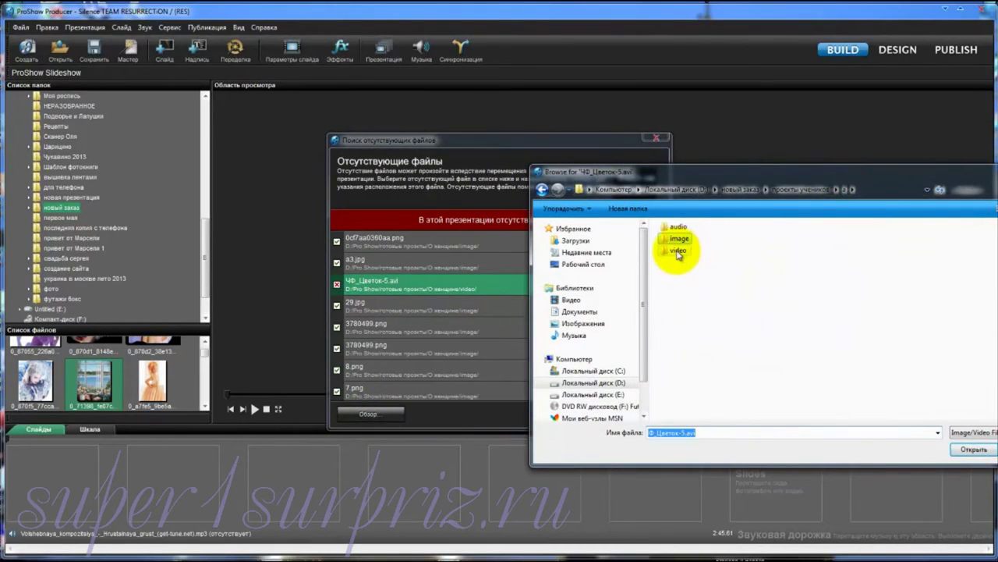
pyautogui.doubleClick(675, 248)
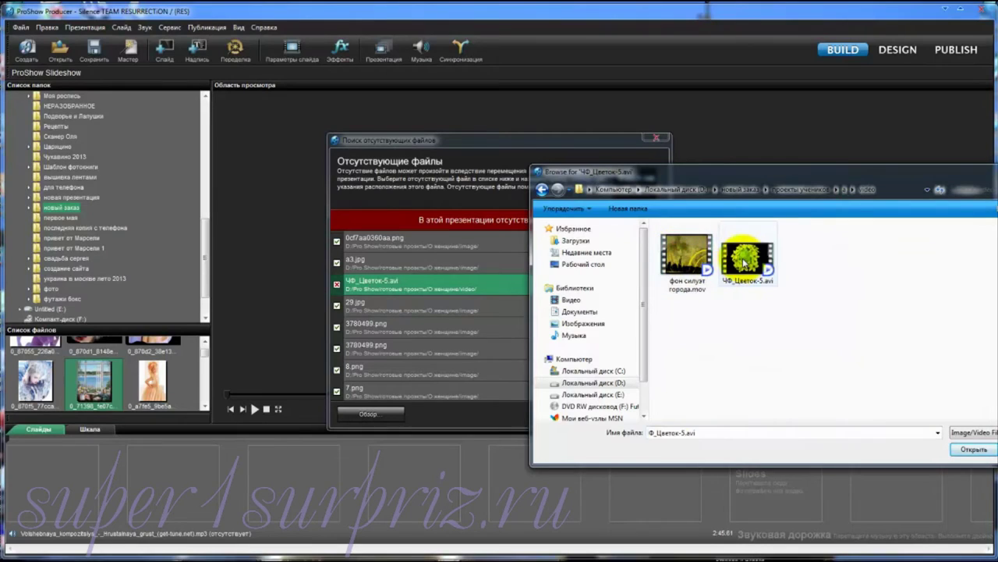
pyautogui.click(747, 259)
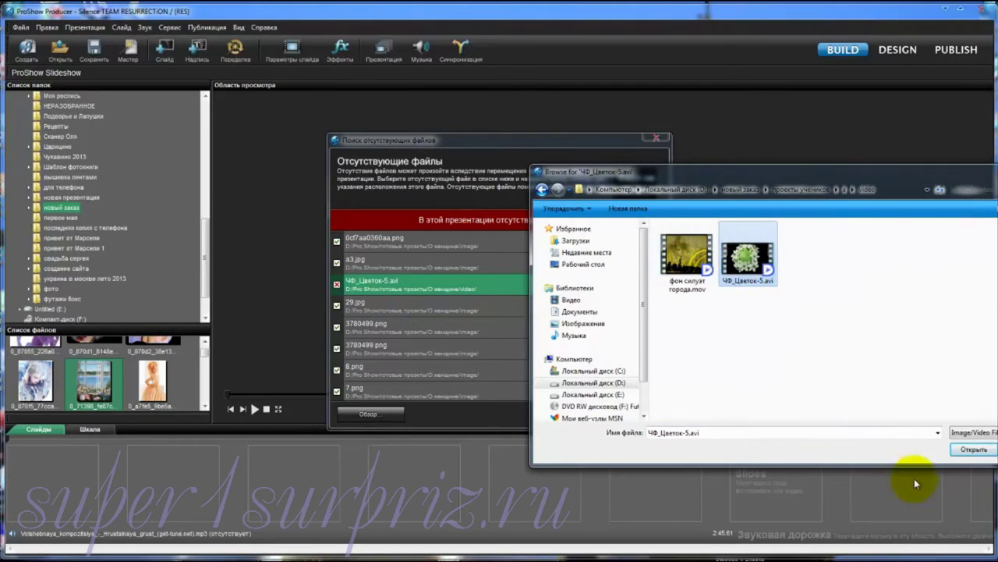
pyautogui.click(982, 450)
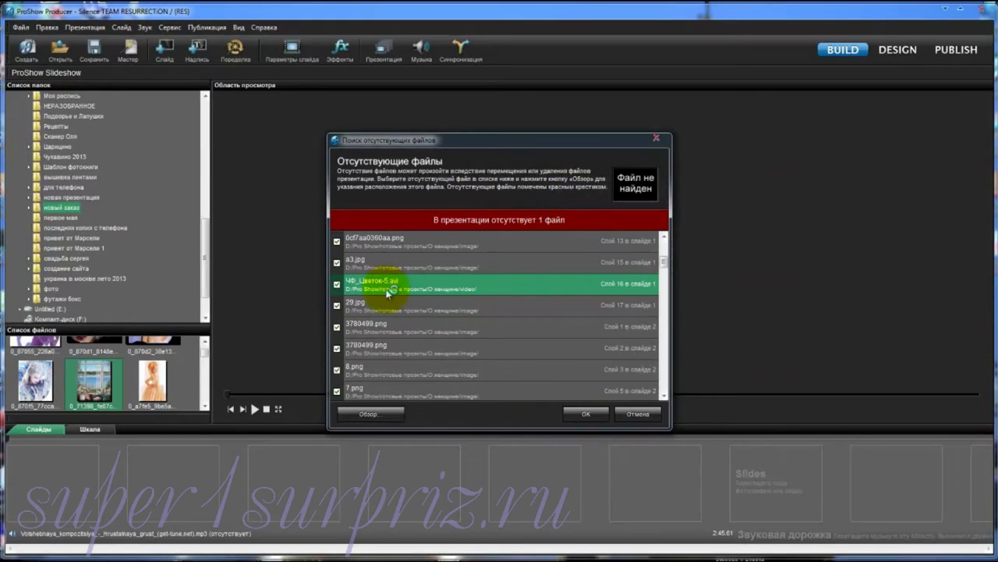
# - Relink the missing soundtrack Volshebnaya_kompozitsiya_-_Hrustalnaya_grust_(get-tune.net).mp3 from the project's audio folder and accept the relinked file list
pyautogui.moveTo(664, 263); pyautogui.dragTo(663, 394)
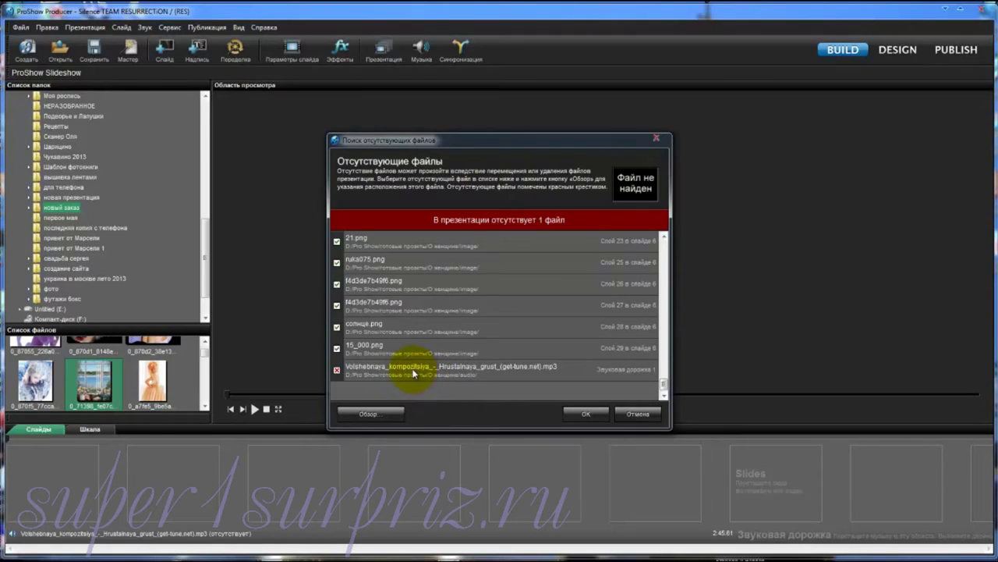
pyautogui.click(389, 374)
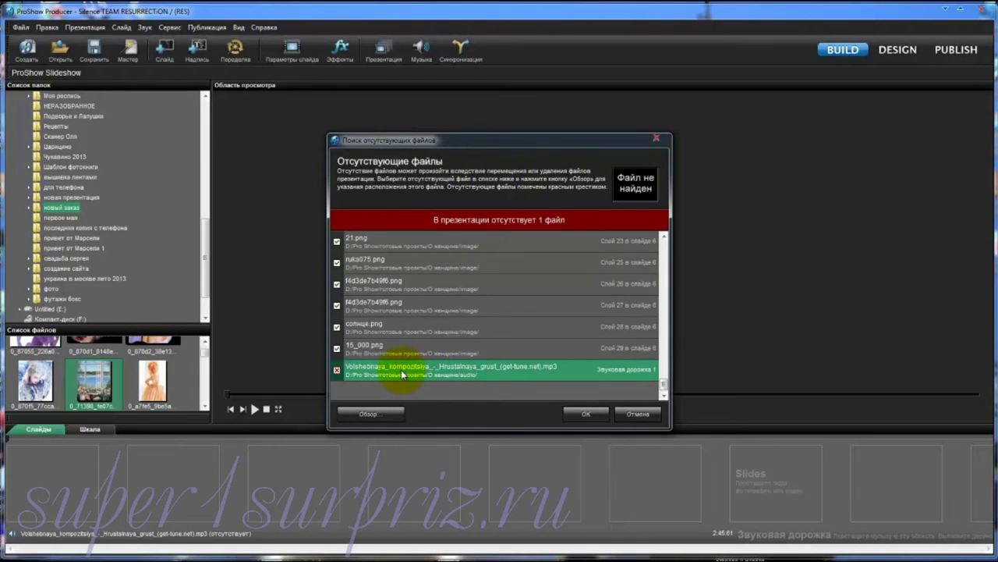
pyautogui.click(370, 414)
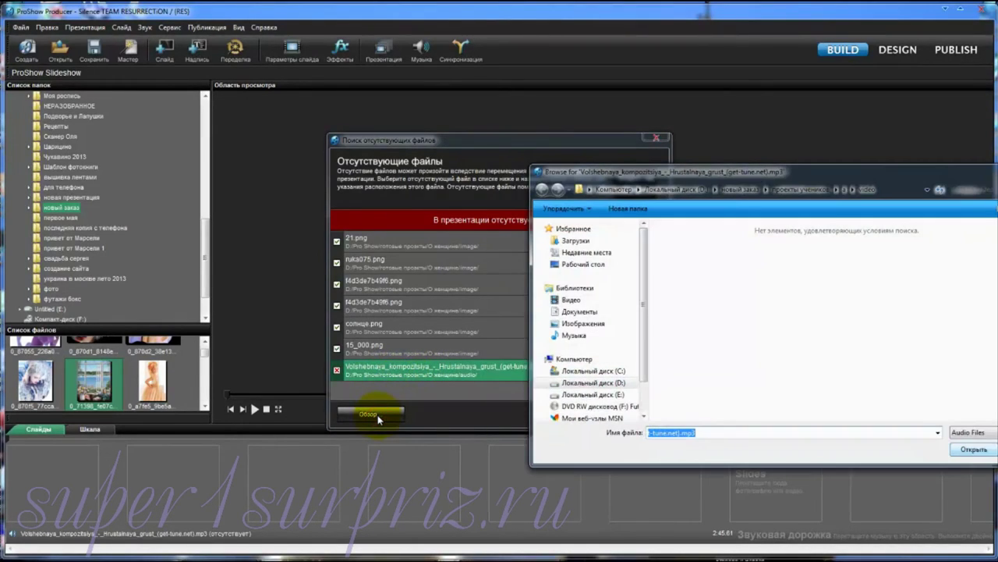
pyautogui.click(844, 190)
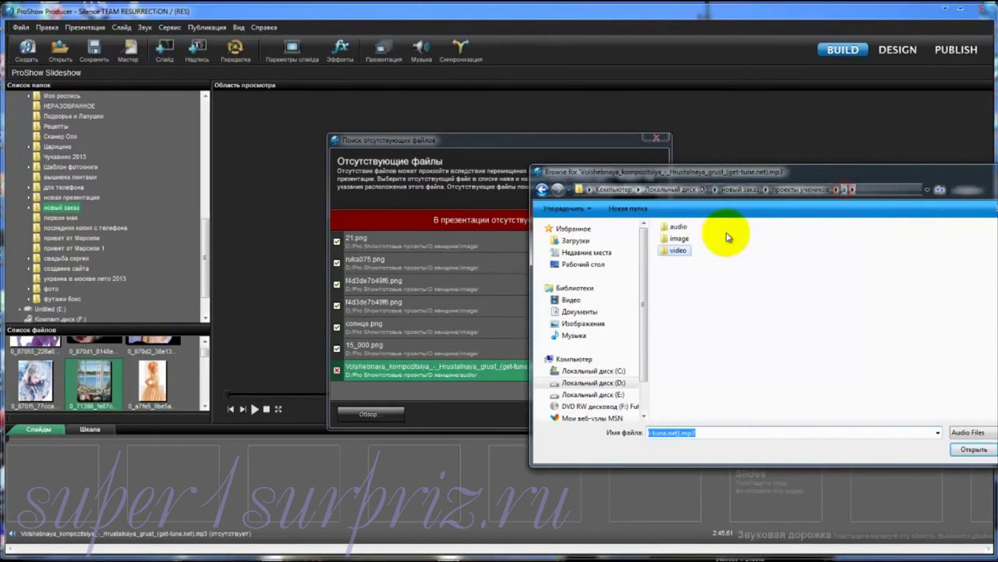
pyautogui.doubleClick(677, 227)
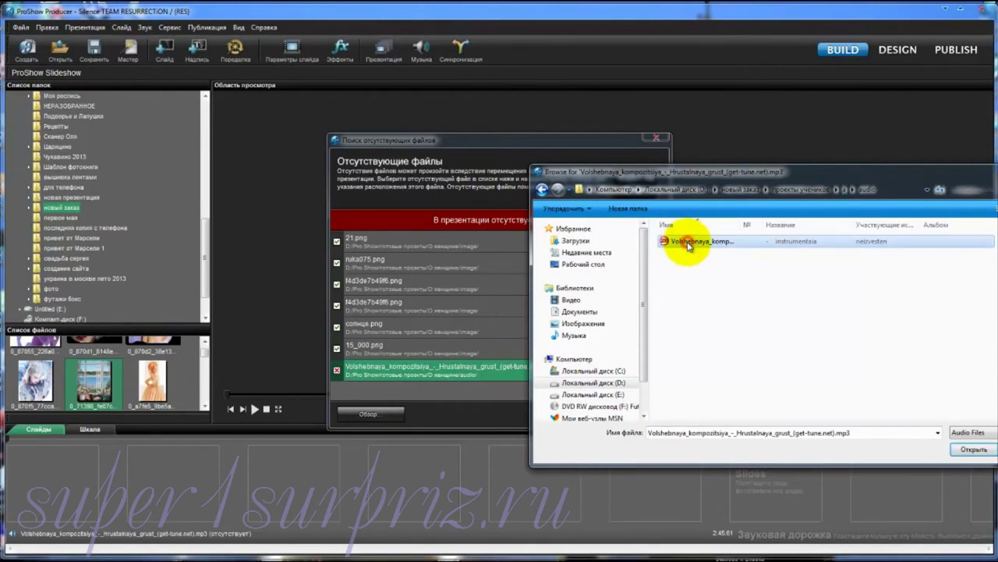
pyautogui.click(974, 450)
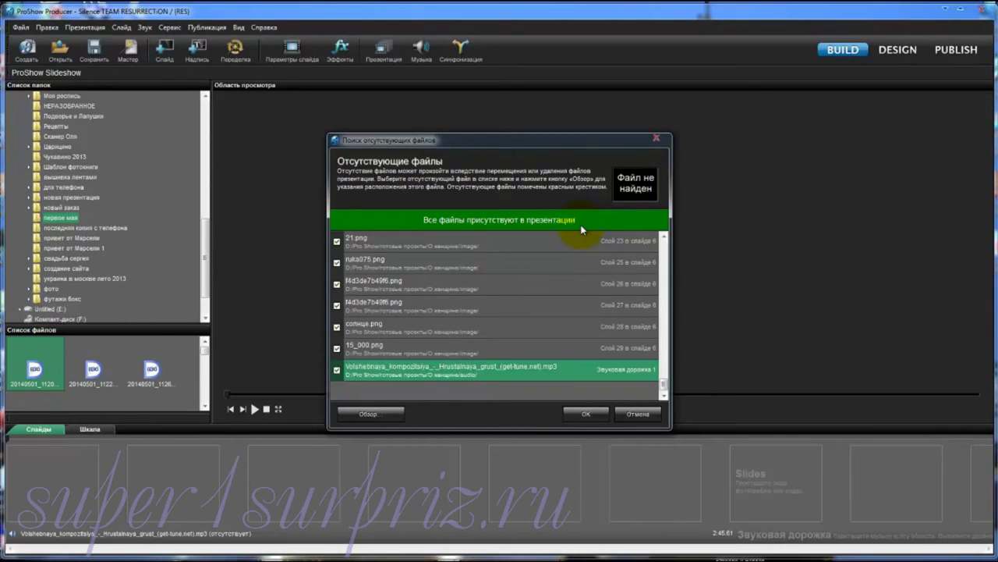
pyautogui.click(587, 415)
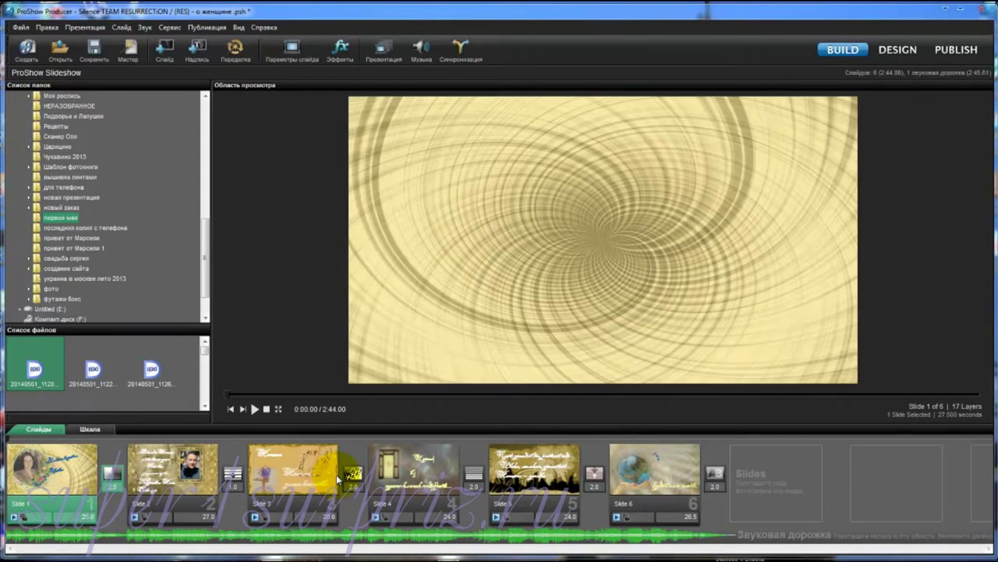
# - Play the relinked presentation from the beginning, stop the playback and check the slides in the slide list
pyautogui.click(257, 409)
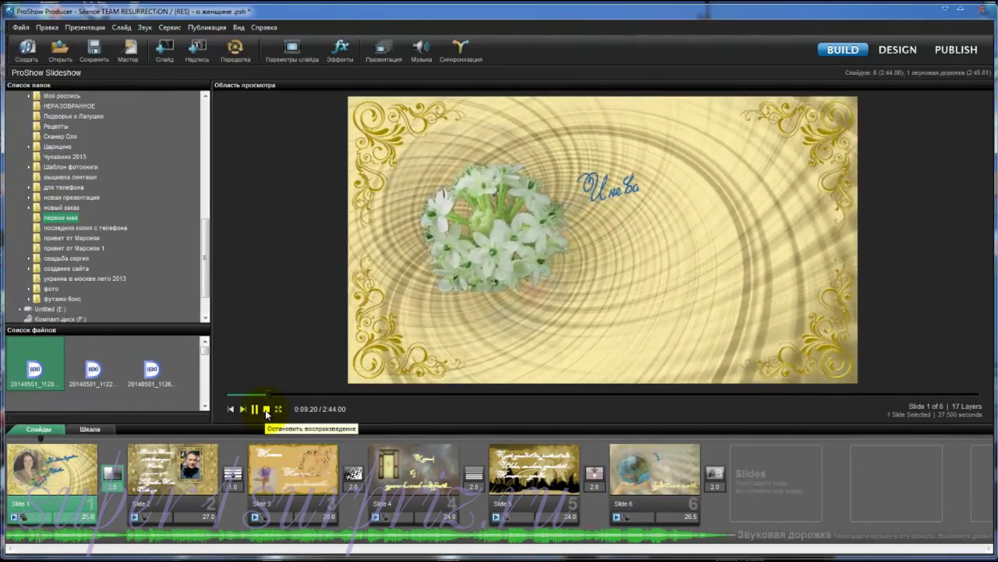
pyautogui.click(266, 409)
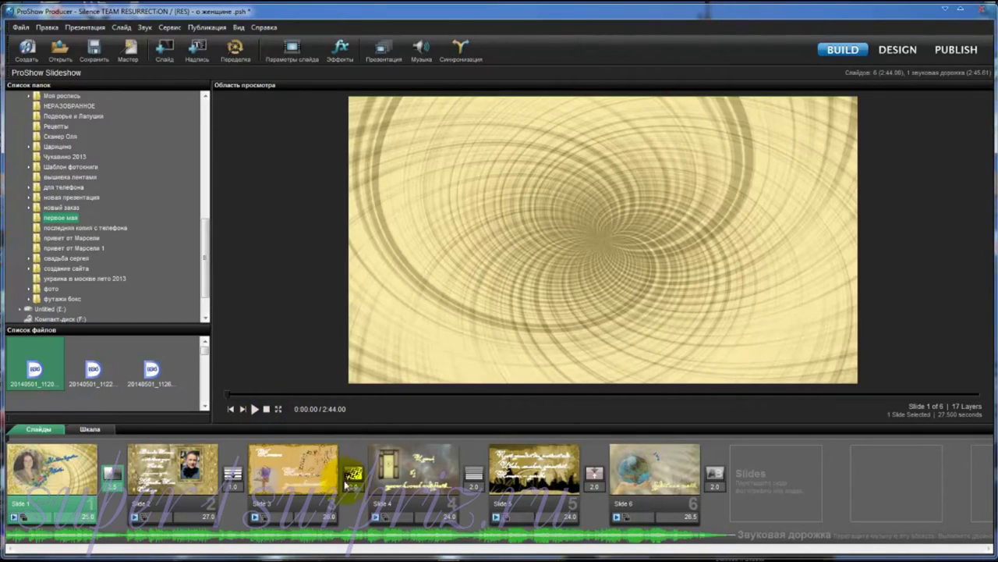
pyautogui.moveTo(672, 487)
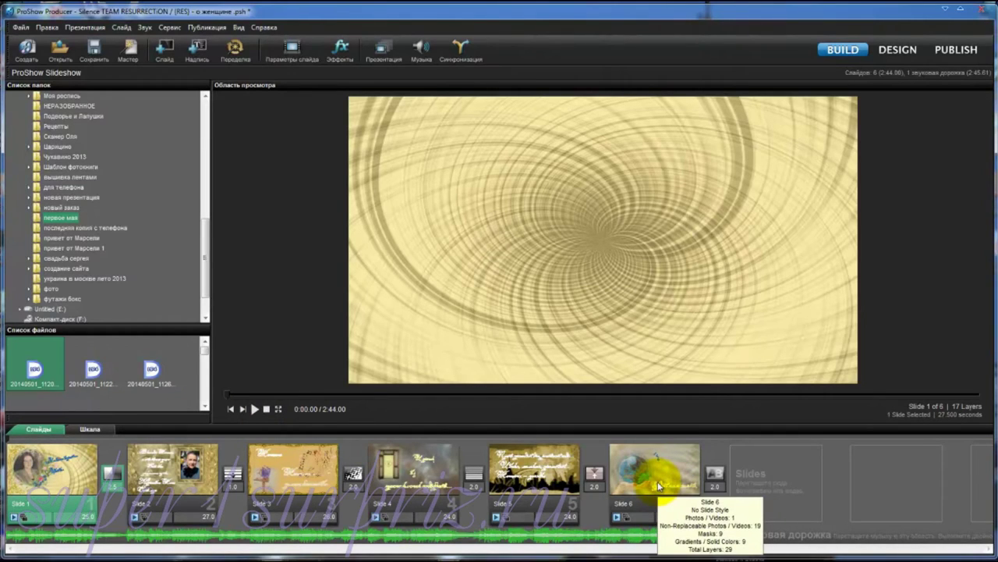
pyautogui.moveTo(570, 477)
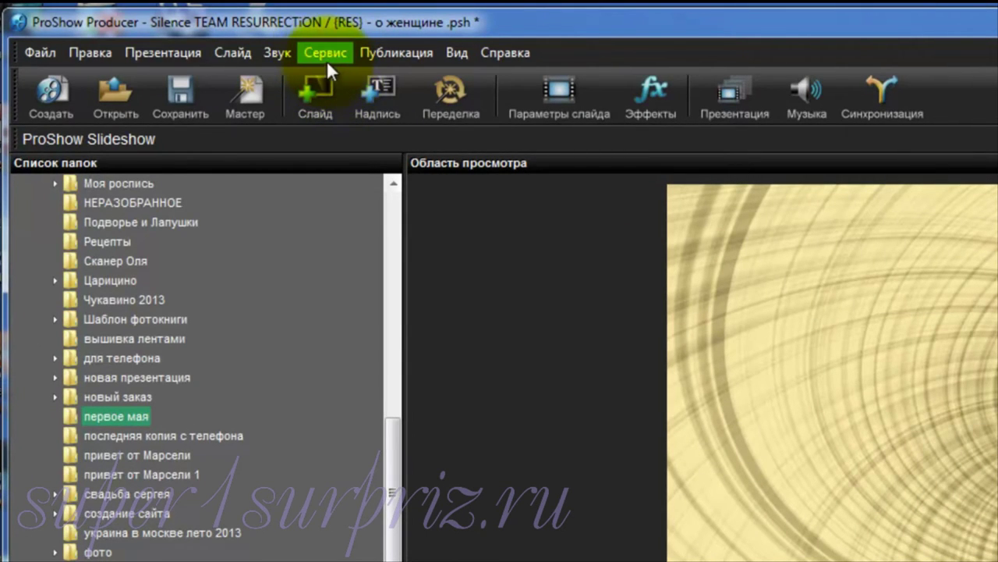
# - Start collecting the presentation's files and agree to save the changes to the presentation first
pyautogui.click(319, 48)
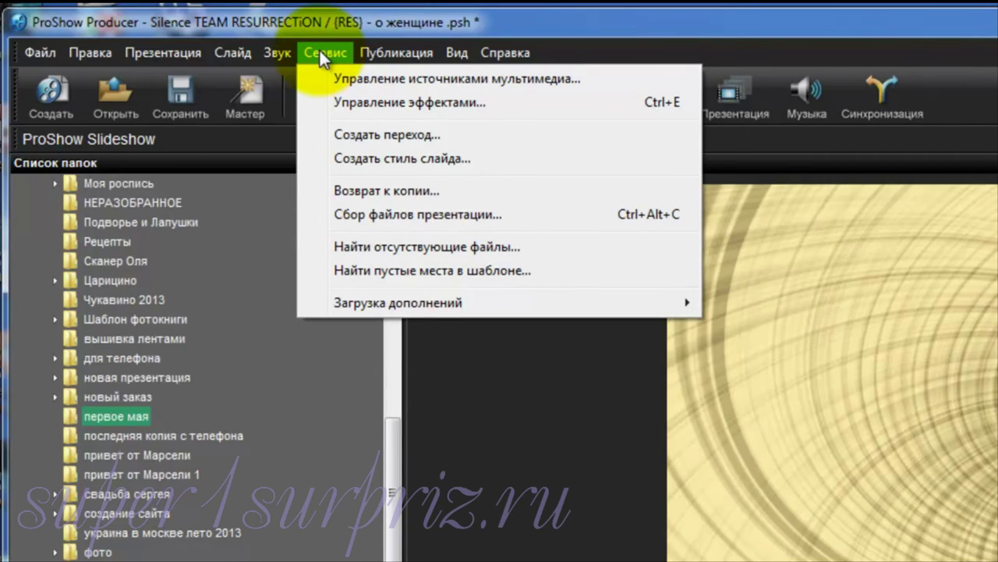
pyautogui.click(394, 215)
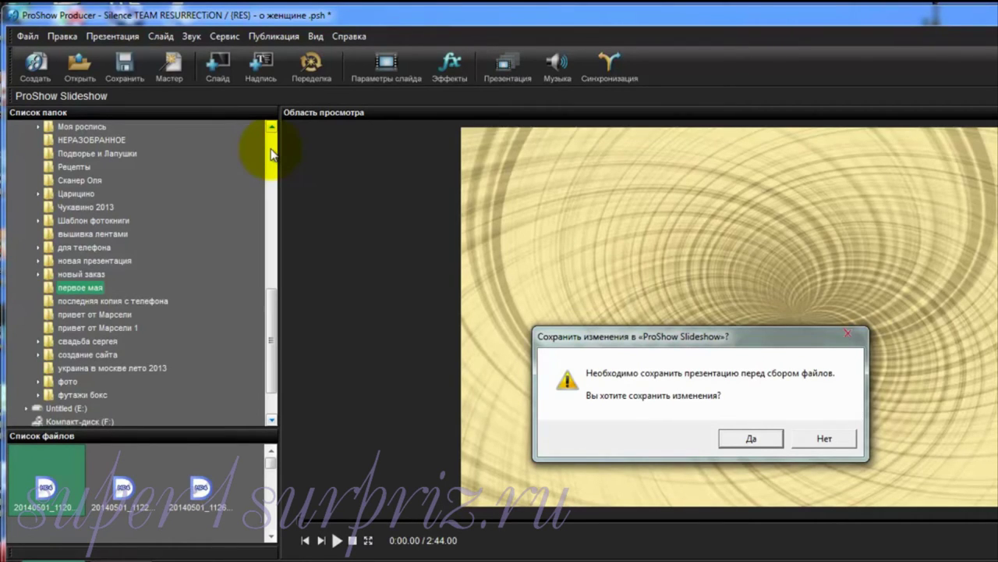
pyautogui.click(752, 438)
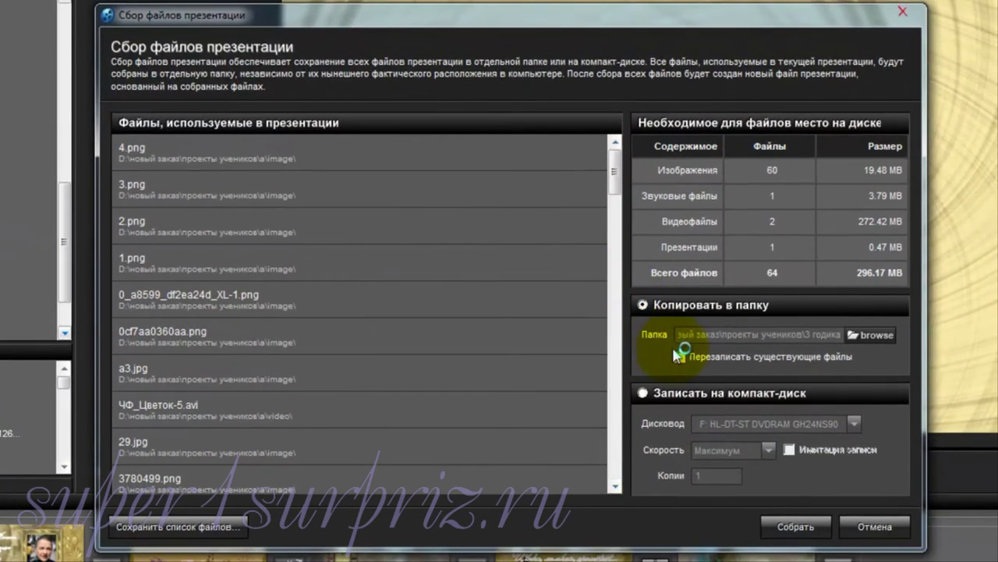
# - Set the folder D:\новый заказ\урок проект as the destination for copying the collected files
pyautogui.click(872, 335)
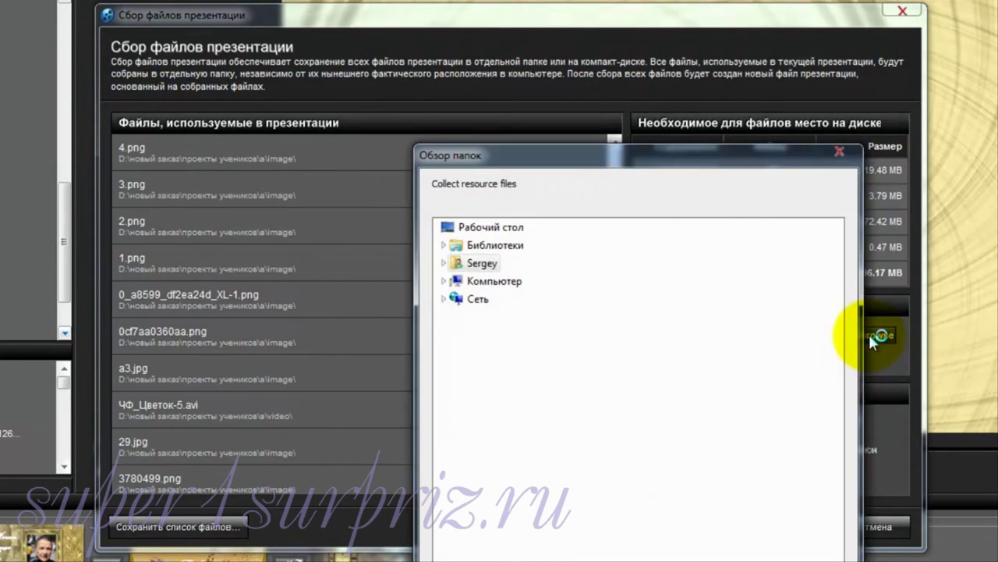
pyautogui.click(444, 280)
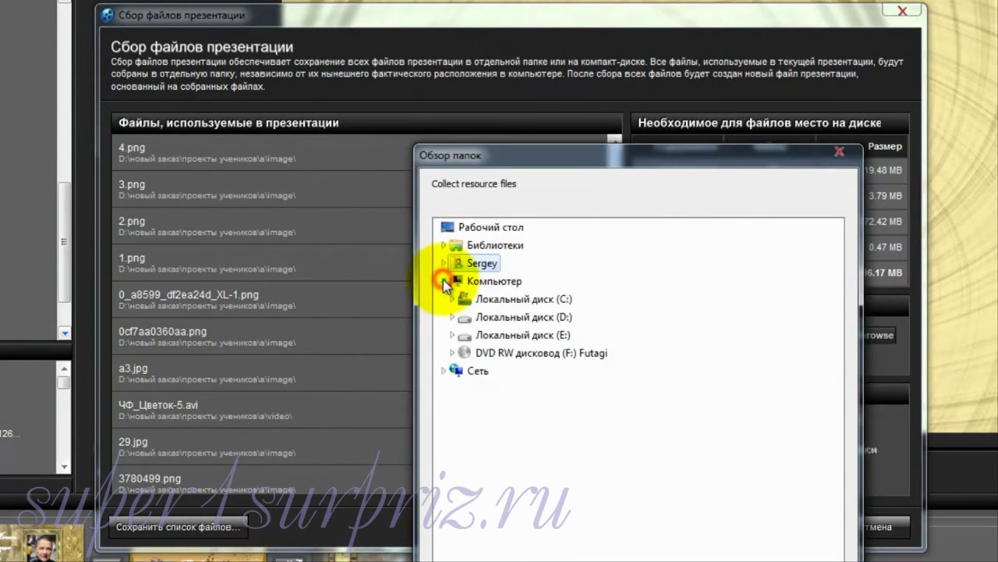
pyautogui.doubleClick(482, 319)
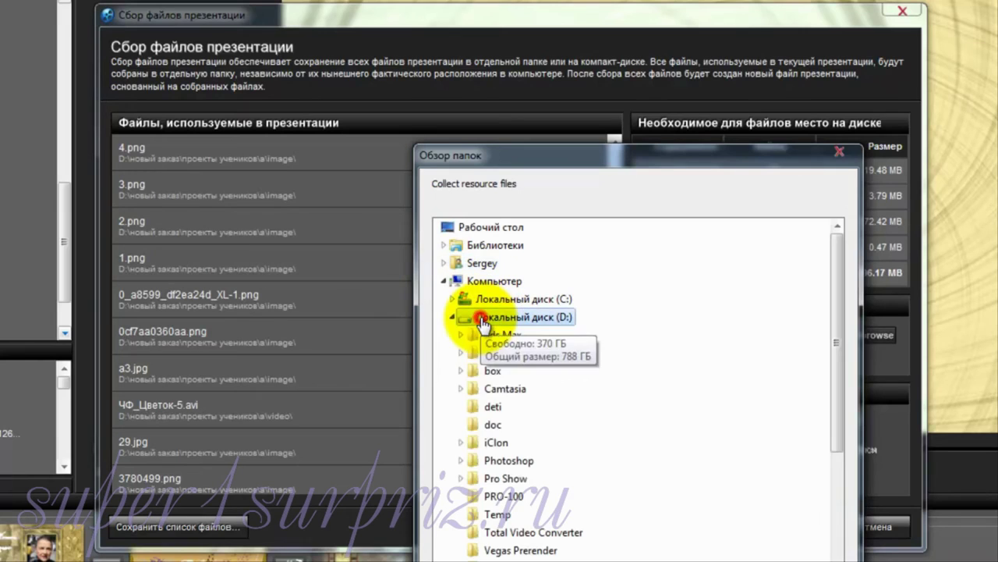
pyautogui.moveTo(836, 423); pyautogui.dragTo(825, 558)
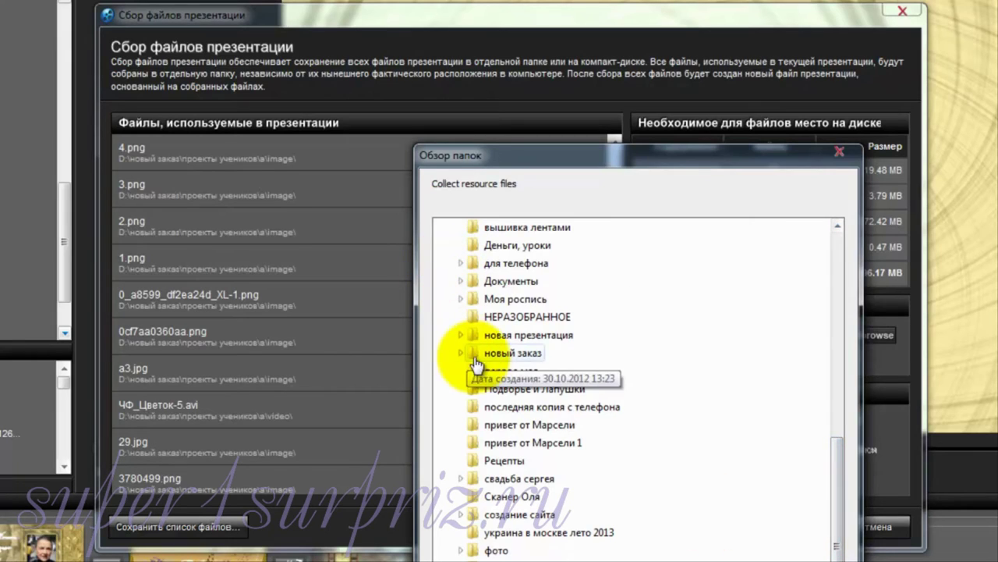
pyautogui.scroll(6, 468, 355)
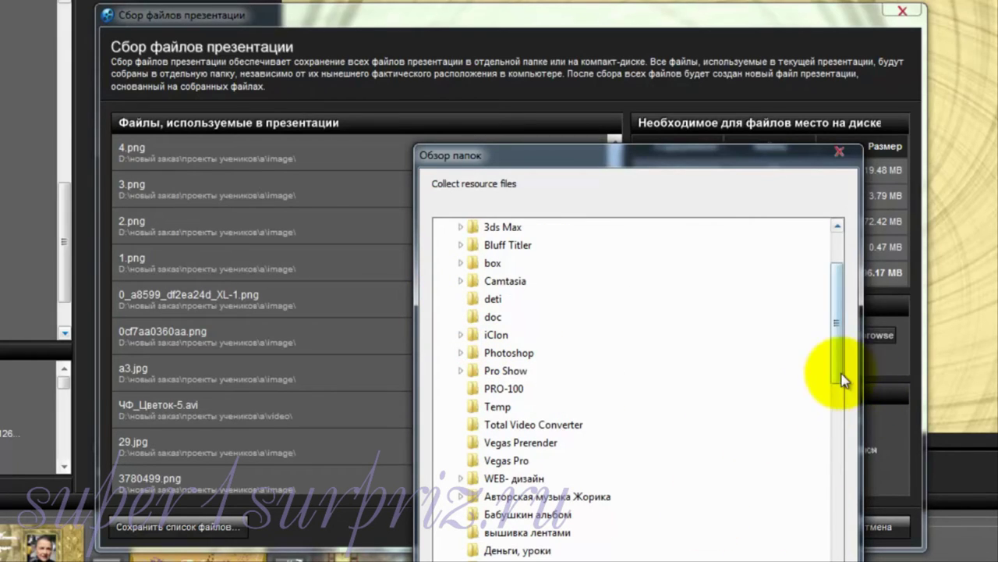
pyautogui.moveTo(838, 367); pyautogui.dragTo(836, 558)
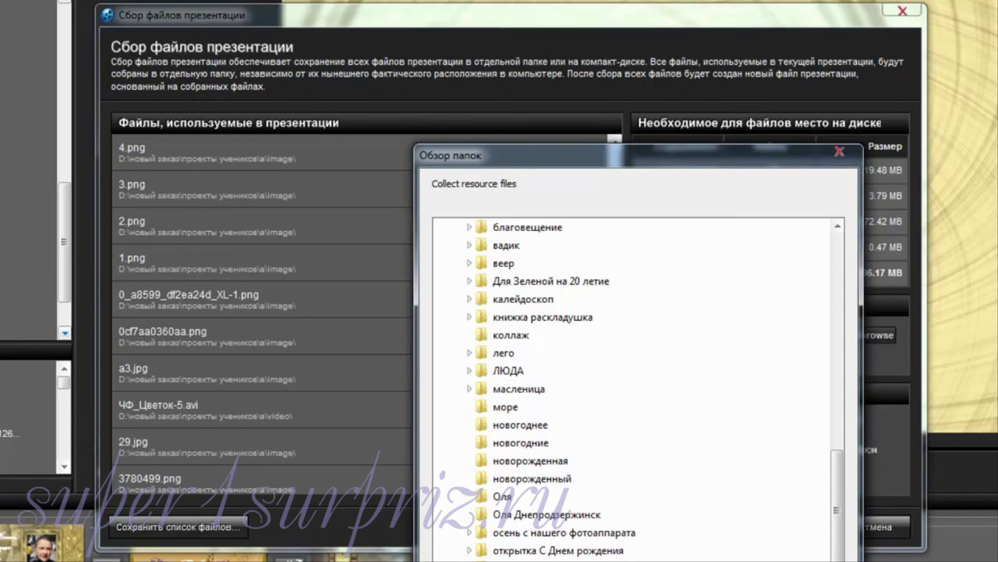
pyautogui.press('Return')
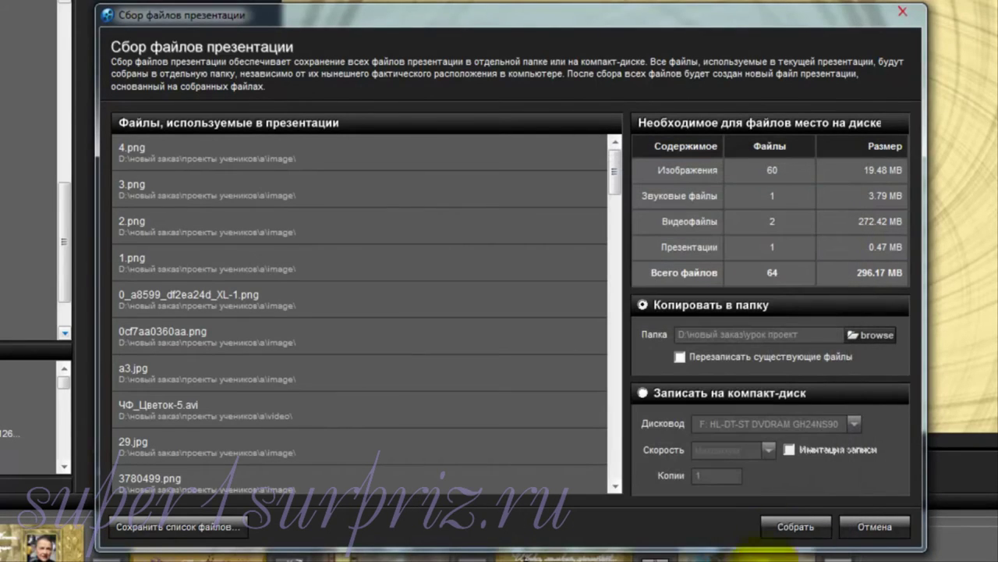
# - Collect all the presentation's files into the chosen folder and dismiss the completion notice
pyautogui.click(796, 528)
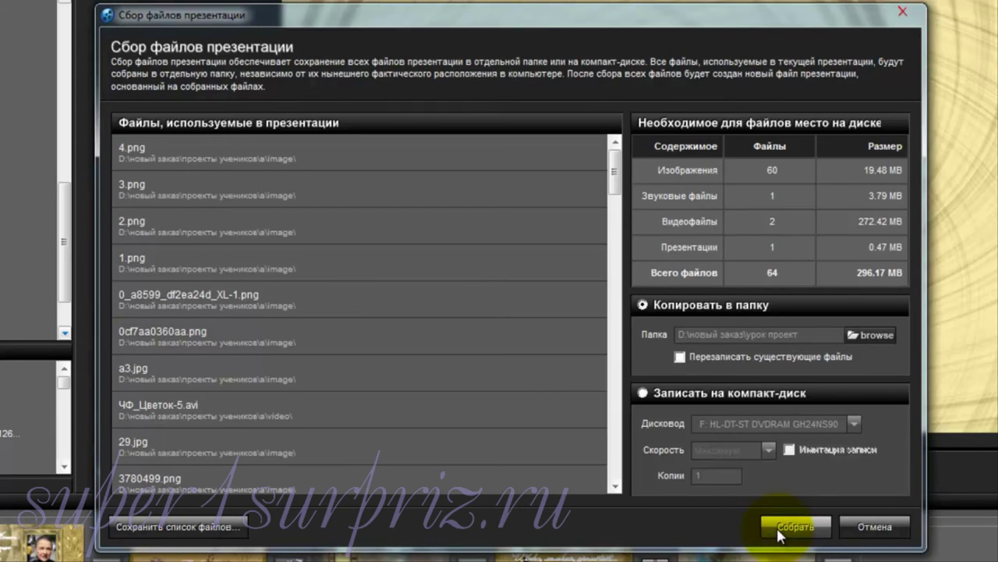
pyautogui.click(796, 527)
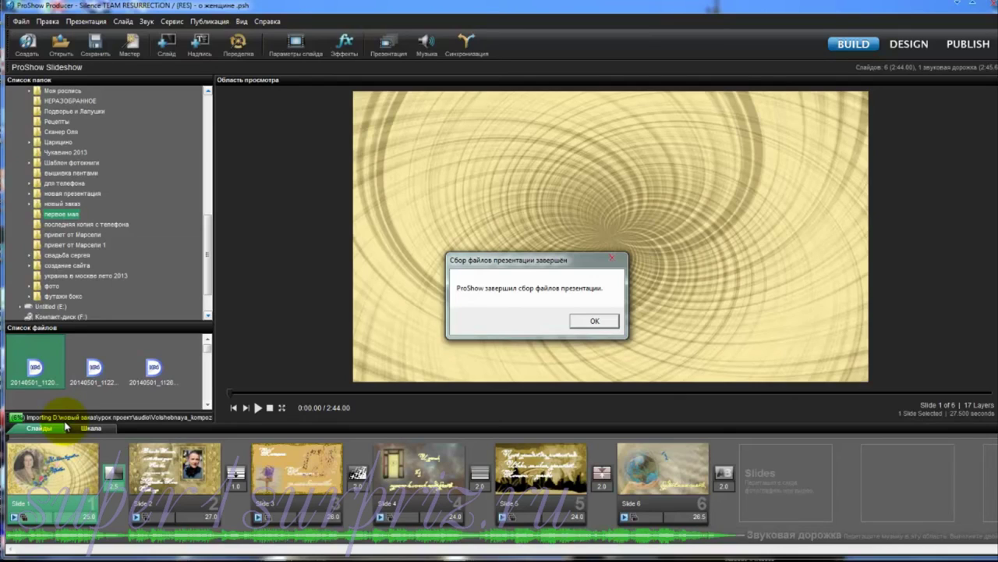
pyautogui.press('Return')
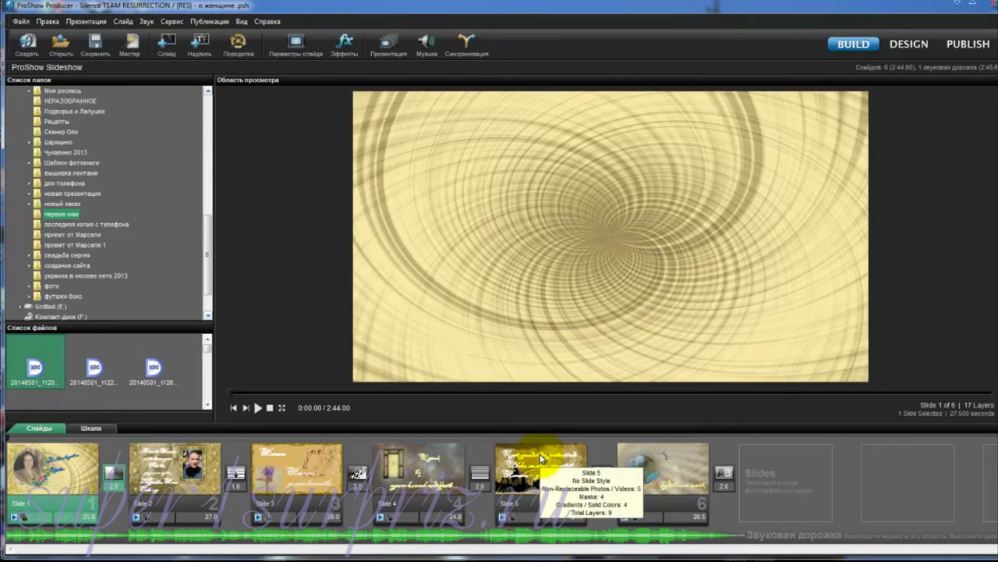
# - Switch to Total Commander and examine the contents of the audio and image folders inside урок проект
pyautogui.hotkey('alt', 'Tab')
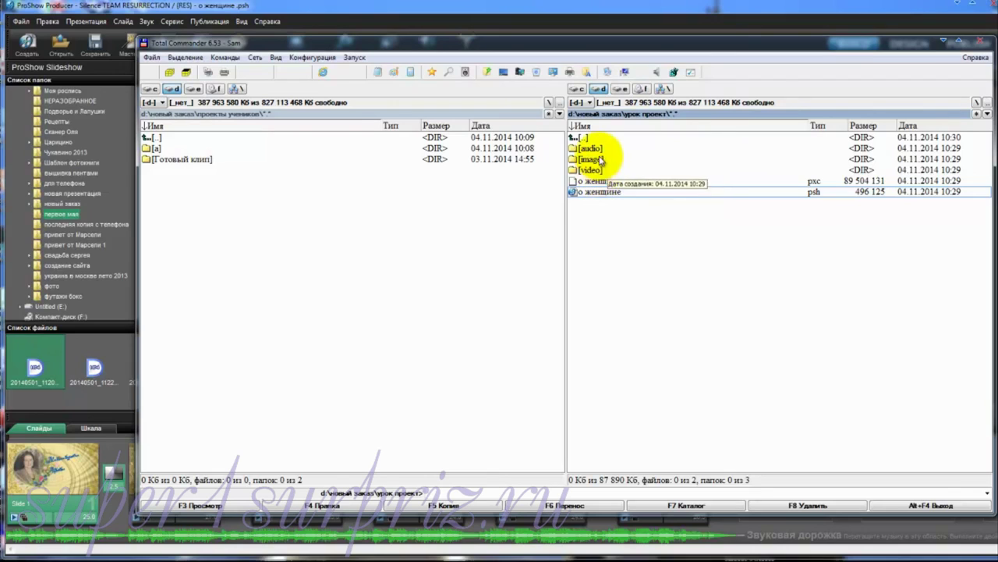
pyautogui.doubleClick(585, 148)
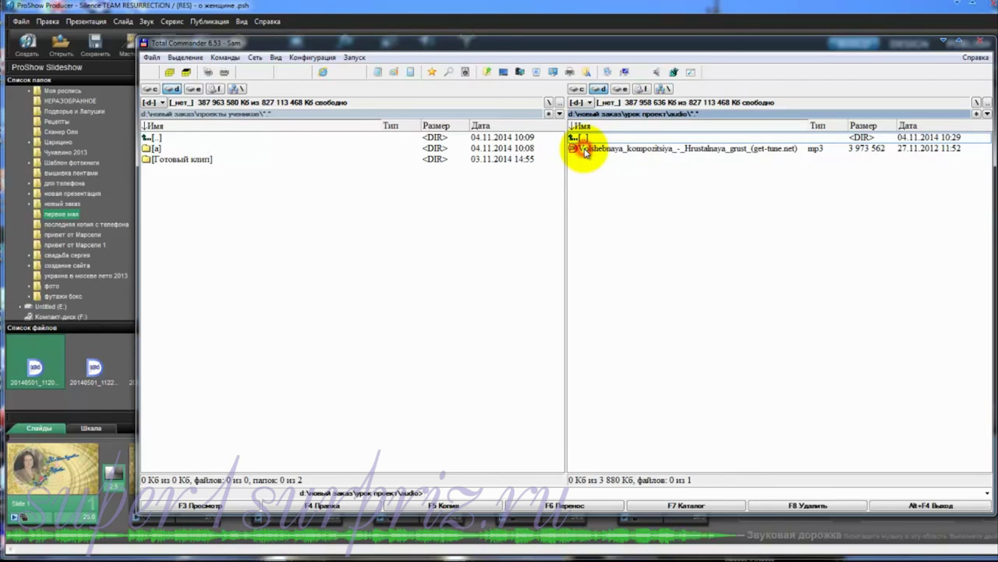
pyautogui.doubleClick(614, 137)
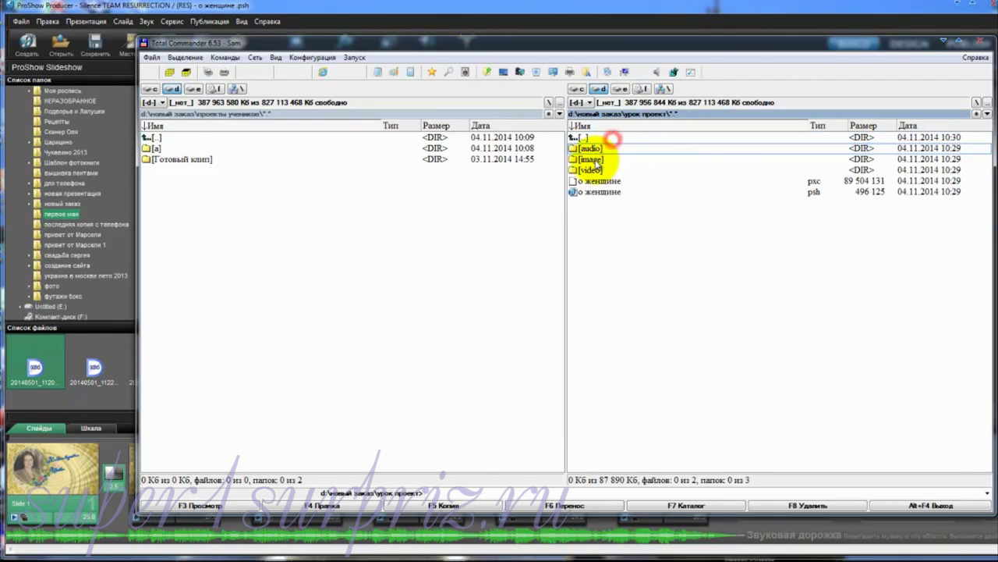
pyautogui.doubleClick(613, 147)
pyautogui.scroll(-4, 607, 211)
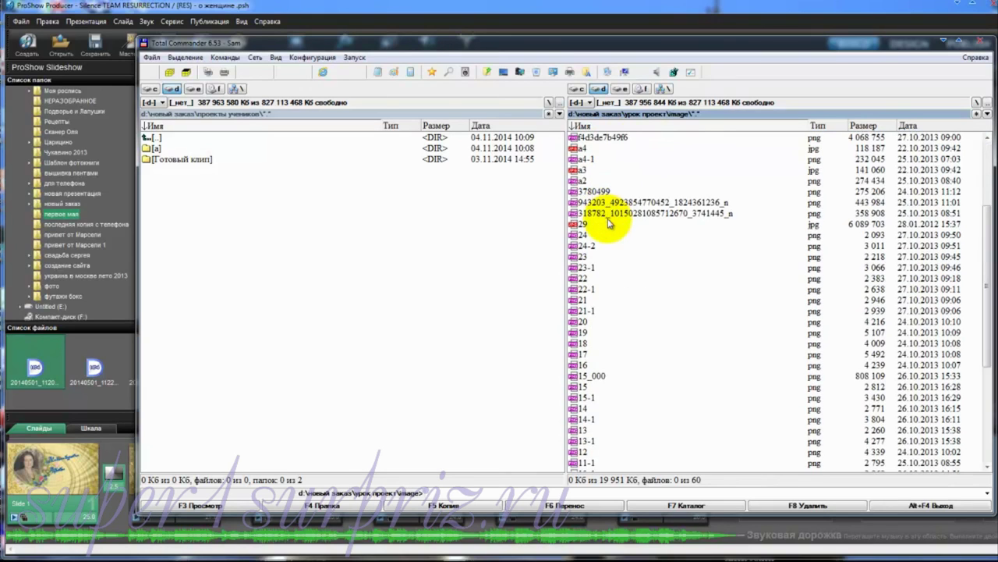
pyautogui.scroll(4, 608, 222)
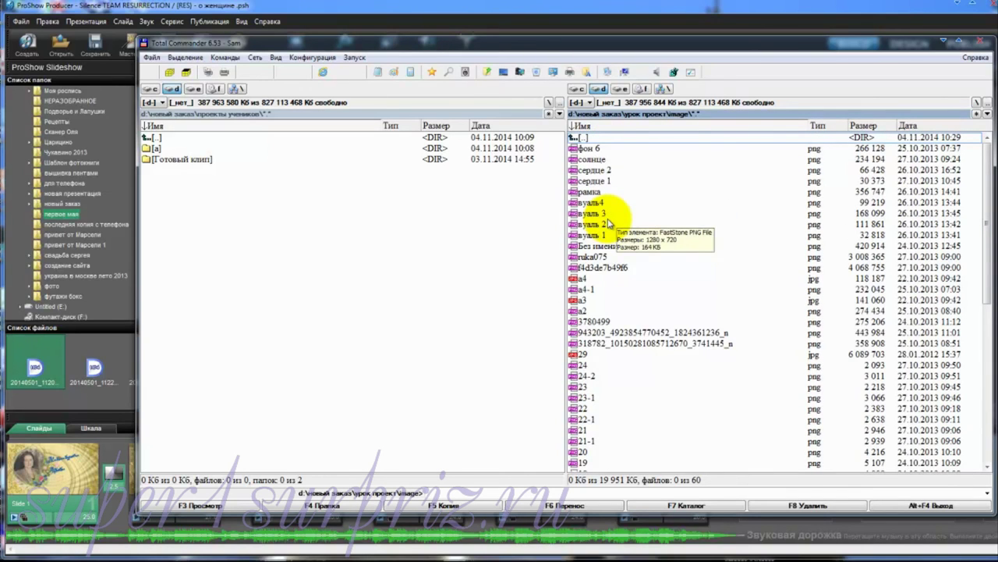
pyautogui.doubleClick(591, 138)
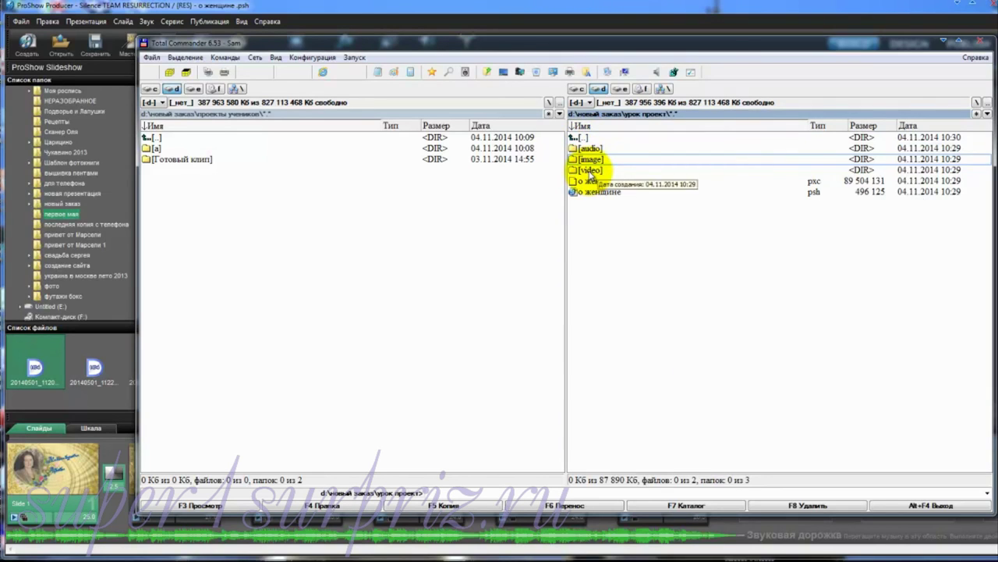
# - Examine the video folder inside урок проект, go back up to the project folder and return to ProShow Producer
pyautogui.doubleClick(589, 171)
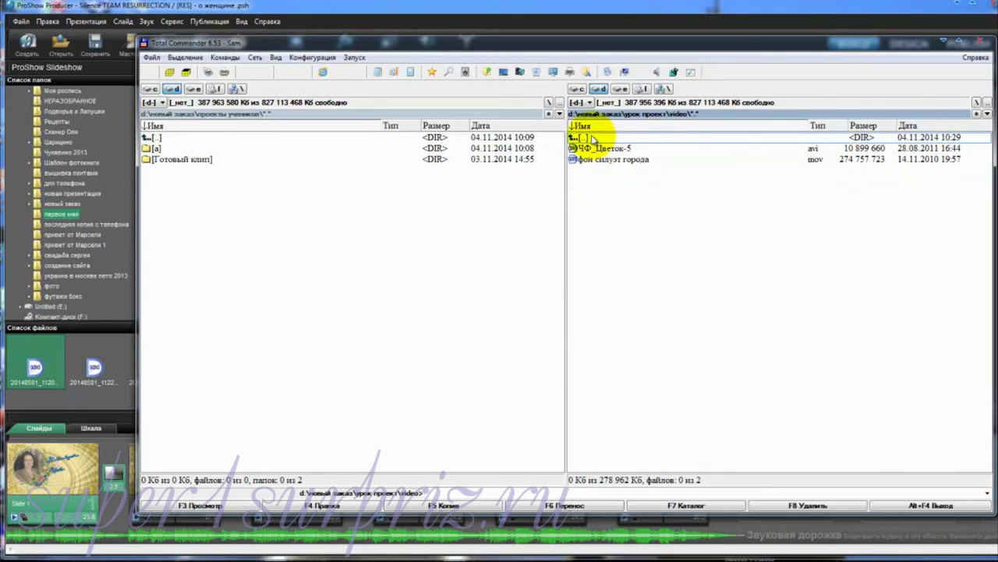
pyautogui.doubleClick(598, 136)
pyautogui.doubleClick(597, 136)
pyautogui.doubleClick(589, 435)
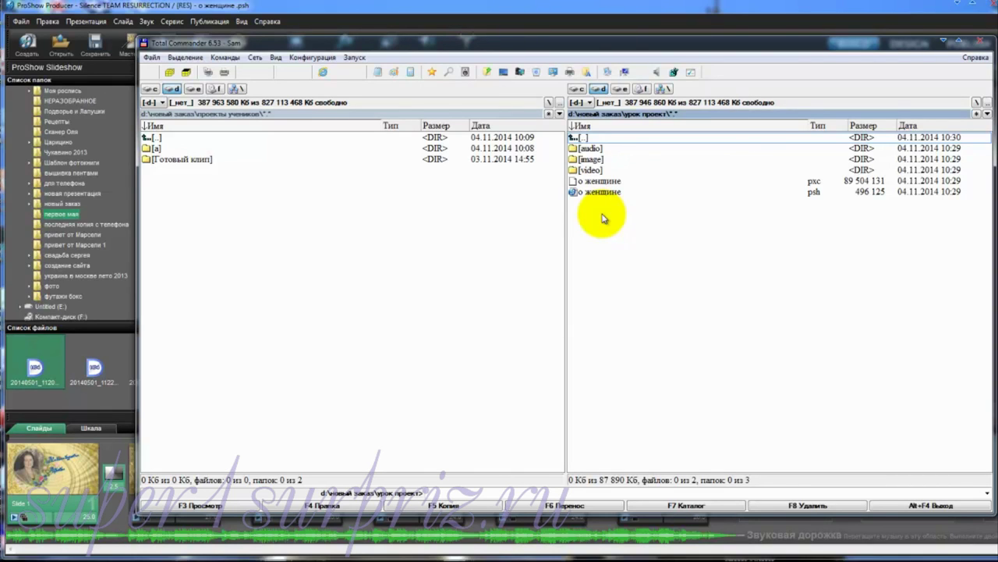
pyautogui.hotkey('alt', 'F4')
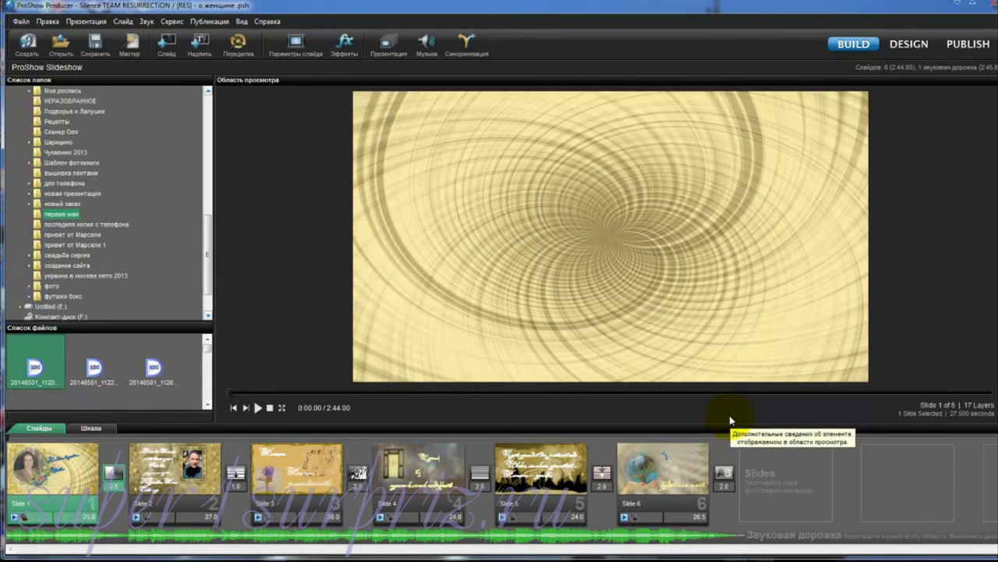